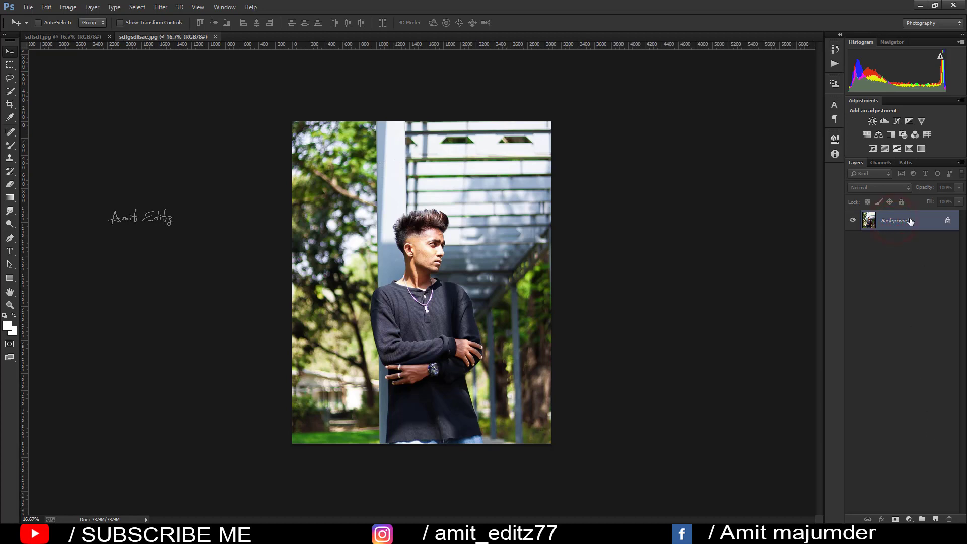
Duplicate the Background layer and apply SkinFiner to it with Smoothing Amount 100.
{"action": "left_click_drag", "start_coordinate": [911, 221], "coordinate": [936, 520]}
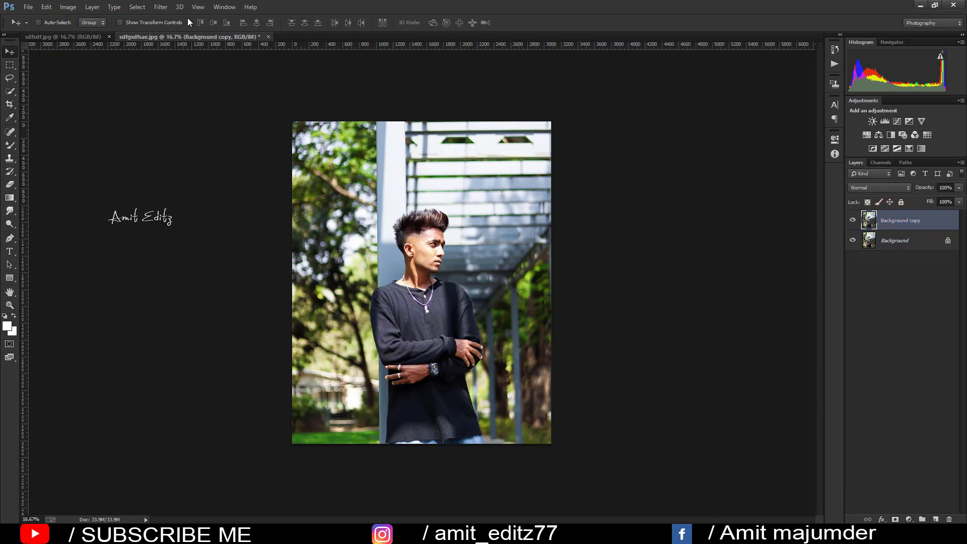
{"action": "left_click", "coordinate": [161, 6]}
{"action": "mouse_move", "coordinate": [181, 285]}
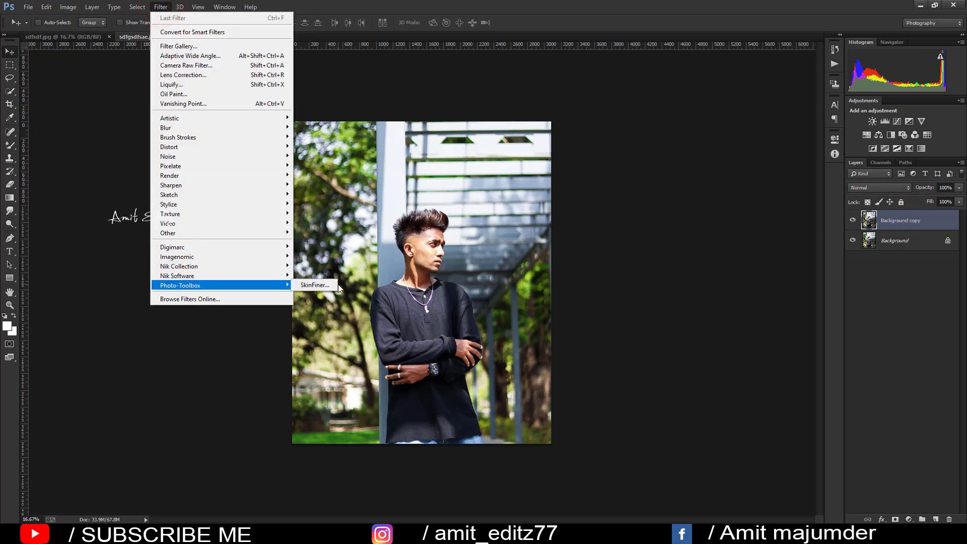
{"action": "left_click", "coordinate": [333, 285]}
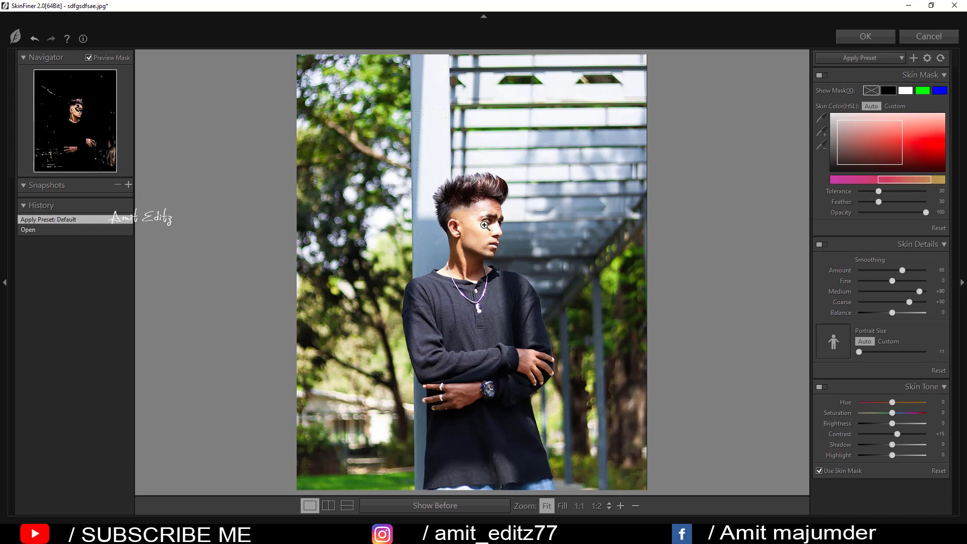
{"action": "left_click", "coordinate": [485, 221]}
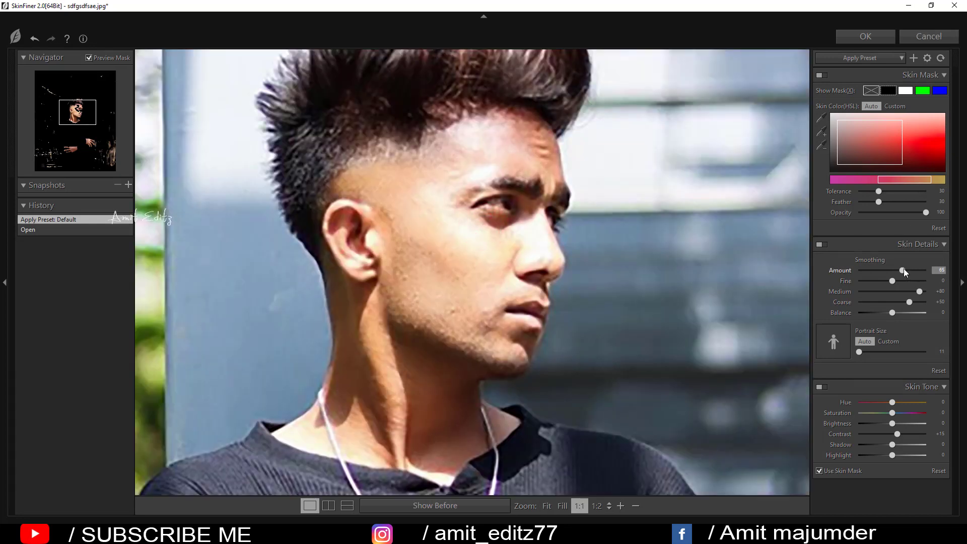
{"action": "left_click_drag", "start_coordinate": [902, 270], "coordinate": [926, 270]}
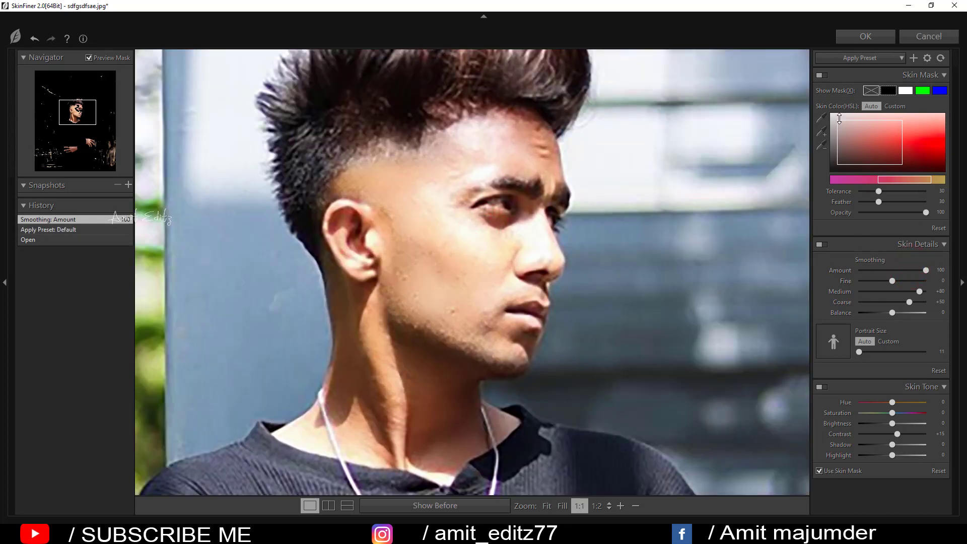
{"action": "left_click", "coordinate": [866, 36]}
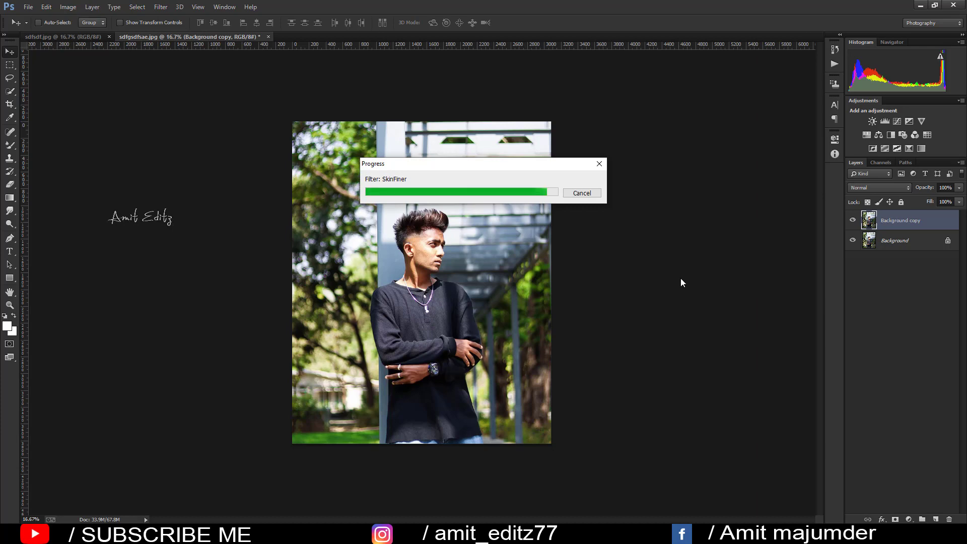
Duplicate the smoothed layer and open the copy in the Camera Raw Filter.
{"action": "left_click_drag", "start_coordinate": [909, 220], "coordinate": [936, 519]}
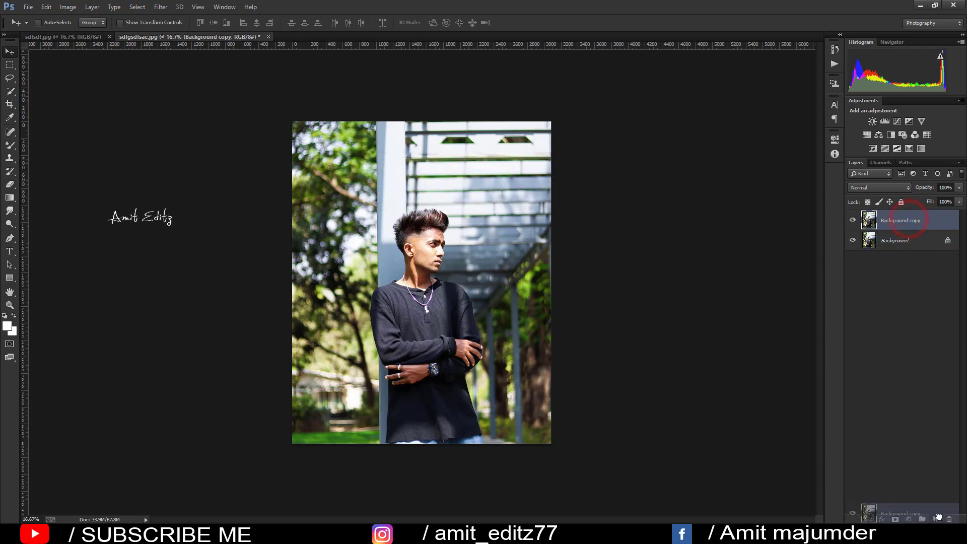
{"action": "left_click", "coordinate": [161, 7]}
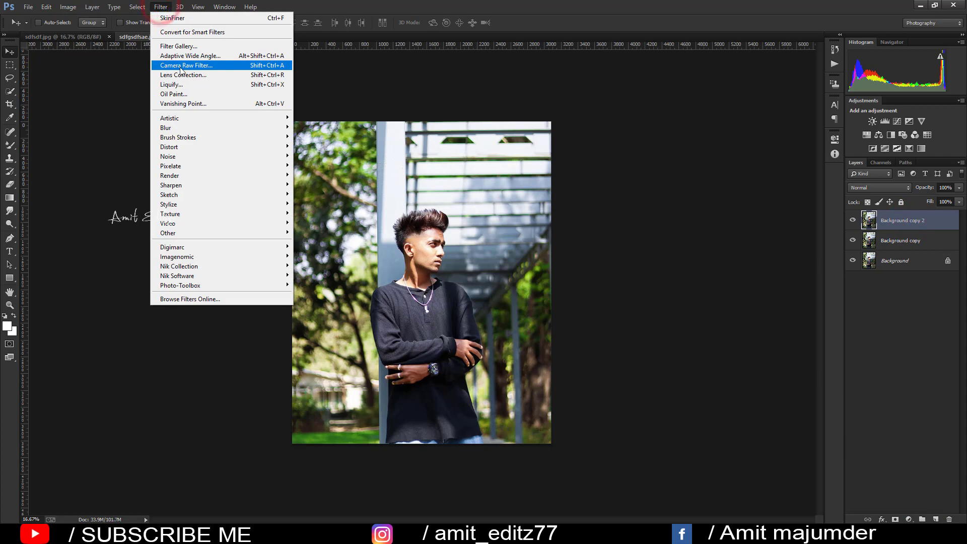
{"action": "left_click", "coordinate": [176, 66]}
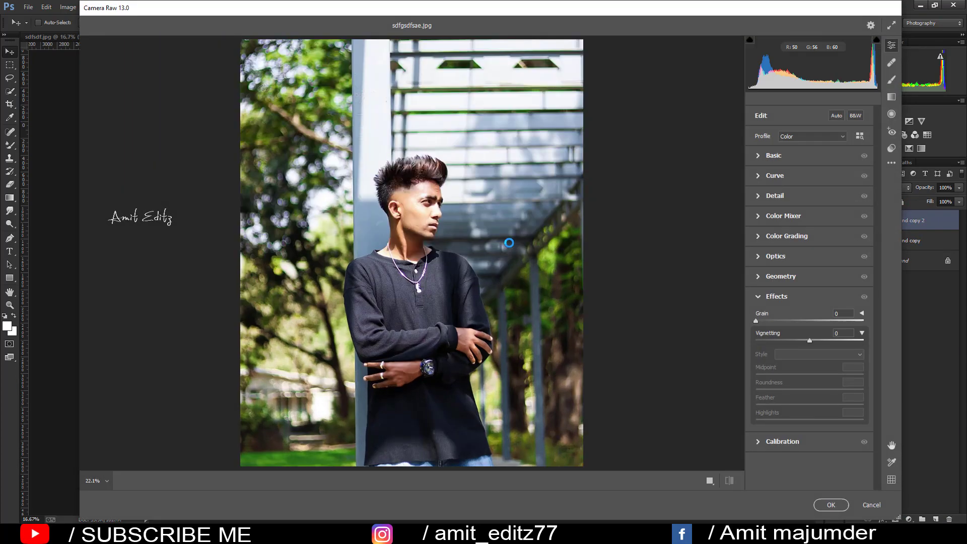
In Basic, set Contrast -79, Highlights -54, Shadows +3, Texture +11, Vibrance +20, Saturation -7.
{"action": "left_click", "coordinate": [772, 154]}
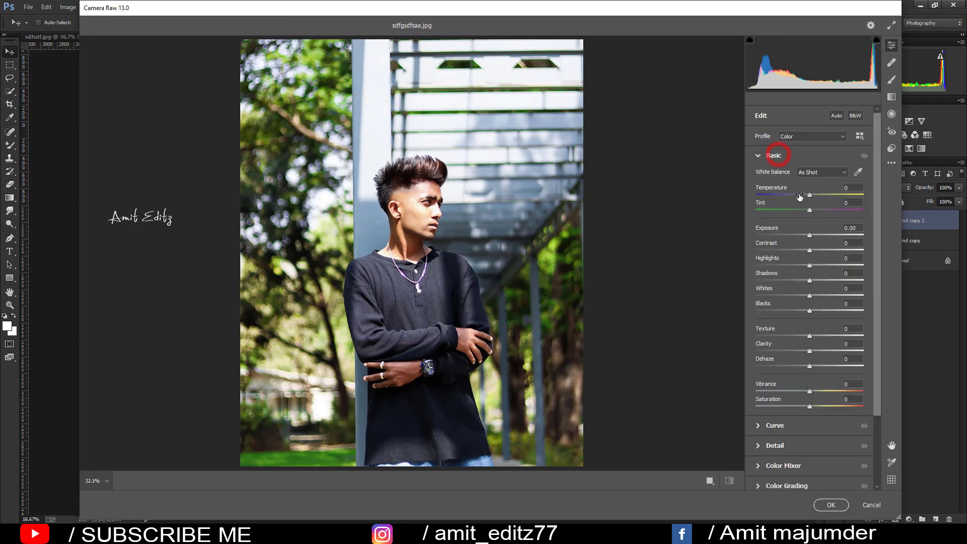
{"action": "left_click_drag", "start_coordinate": [802, 248], "coordinate": [741, 254]}
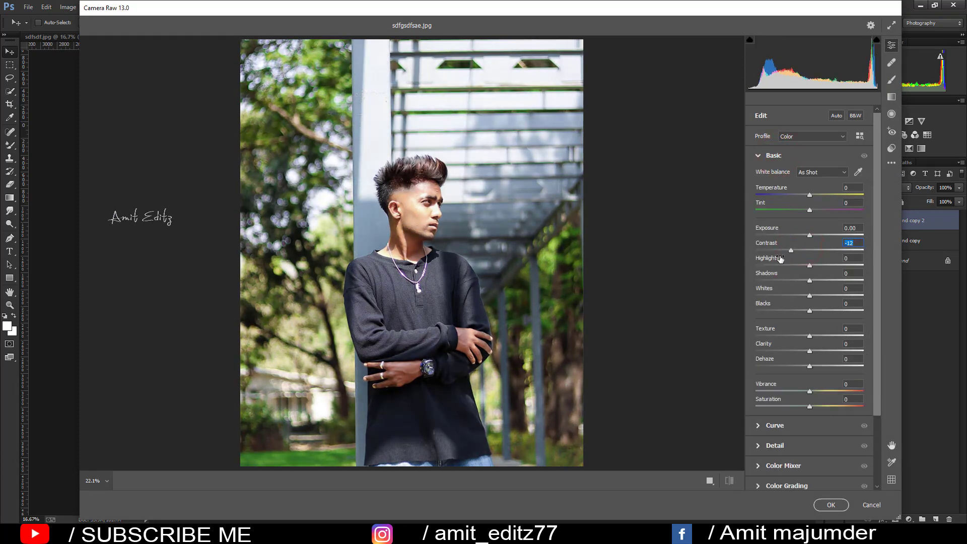
{"action": "left_click_drag", "start_coordinate": [742, 254], "coordinate": [744, 257]}
{"action": "mouse_move", "coordinate": [809, 266]}
{"action": "left_mouse_down"}
{"action": "mouse_move", "coordinate": [830, 266]}
{"action": "mouse_move", "coordinate": [714, 266]}
{"action": "mouse_move", "coordinate": [782, 266]}
{"action": "mouse_move", "coordinate": [785, 283]}
{"action": "mouse_move", "coordinate": [798, 280]}
{"action": "mouse_move", "coordinate": [784, 309]}
{"action": "mouse_move", "coordinate": [816, 318]}
{"action": "left_mouse_up"}
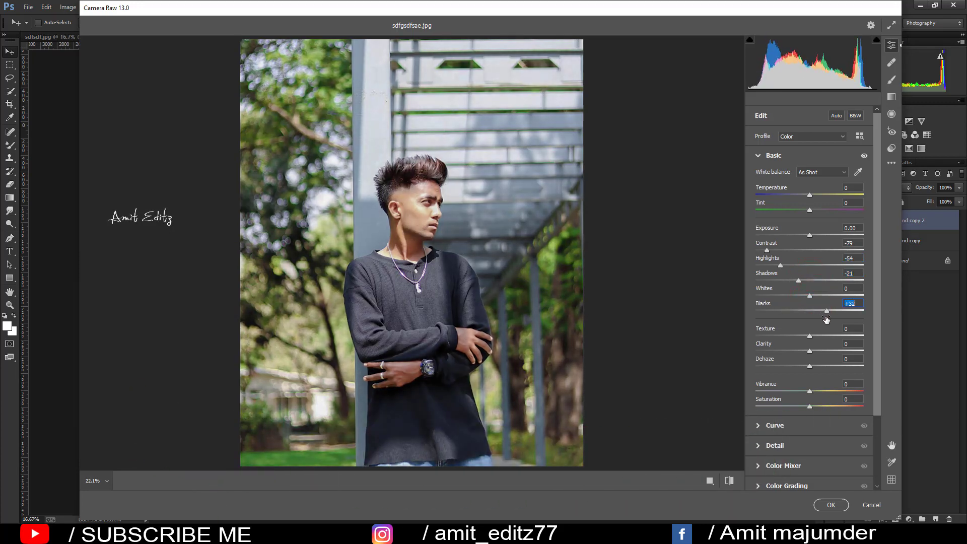
{"action": "left_click_drag", "start_coordinate": [798, 281], "coordinate": [811, 281]}
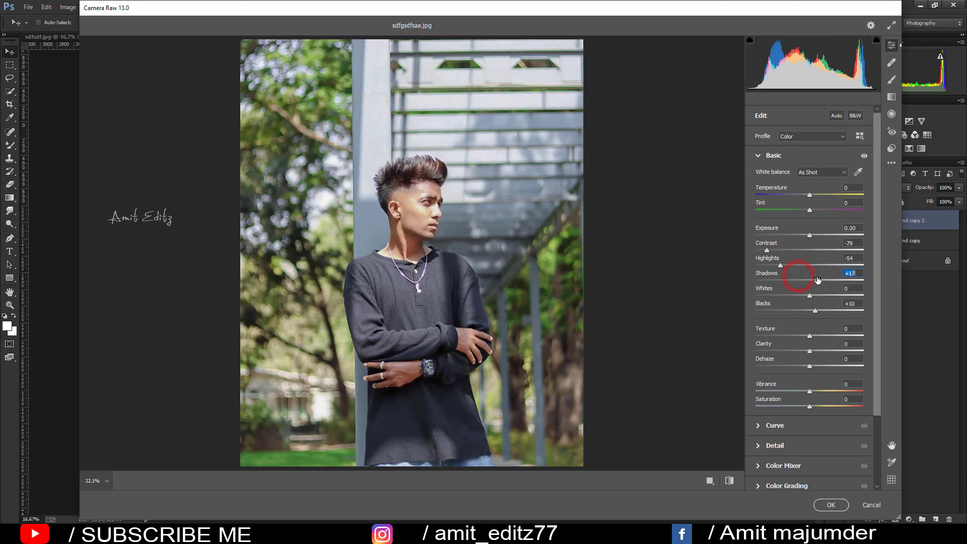
{"action": "mouse_move", "coordinate": [810, 335]}
{"action": "left_mouse_down"}
{"action": "mouse_move", "coordinate": [851, 342]}
{"action": "mouse_move", "coordinate": [808, 340]}
{"action": "mouse_move", "coordinate": [821, 391]}
{"action": "mouse_move", "coordinate": [794, 411]}
{"action": "left_mouse_up"}
{"action": "left_click", "coordinate": [809, 406]}
{"action": "scroll", "coordinate": [795, 312], "scroll_direction": "down", "scroll_amount": 1}
{"action": "scroll", "coordinate": [794, 285], "scroll_direction": "up", "scroll_amount": 1}
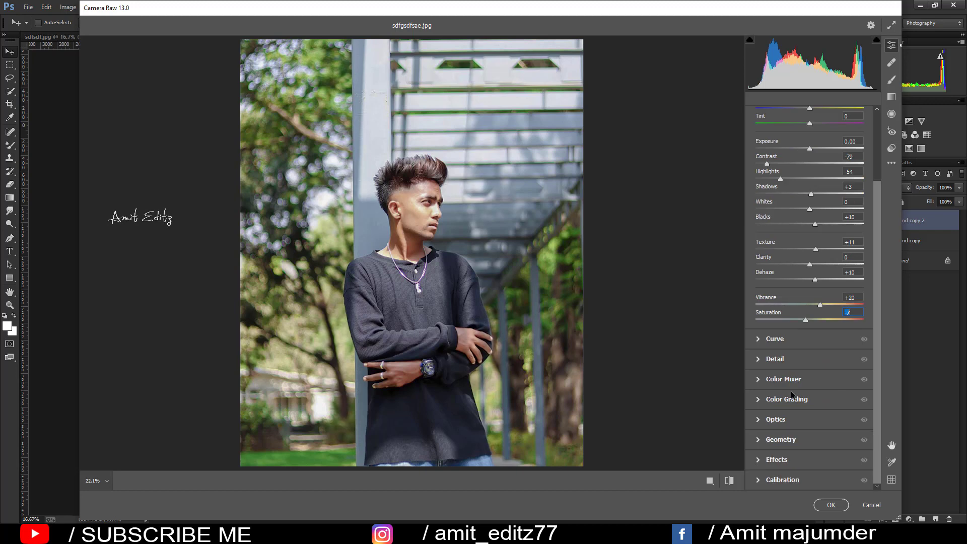
In Color Mixer Hue, set Greens and Yellows to -100 and keep Oranges at 0.
{"action": "left_click", "coordinate": [786, 379]}
{"action": "left_click", "coordinate": [756, 247]}
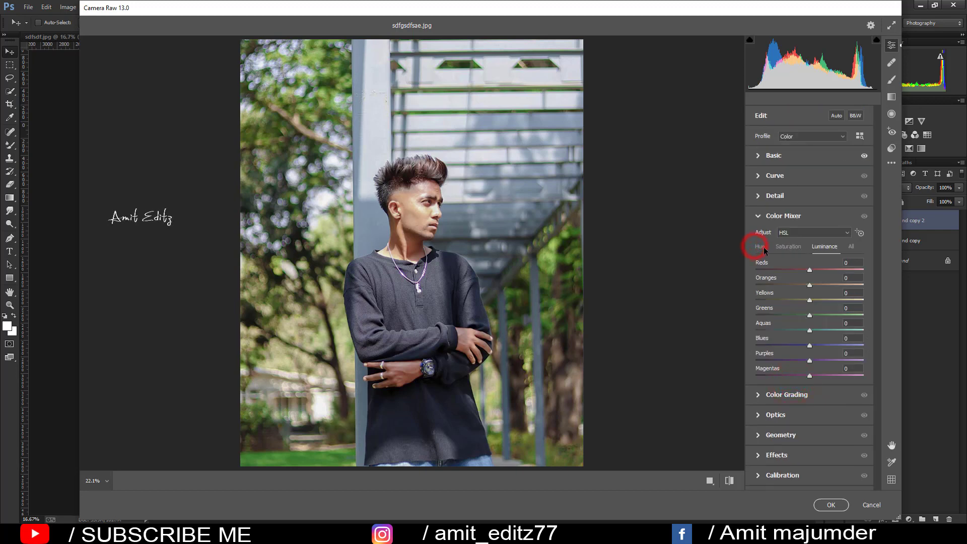
{"action": "left_click_drag", "start_coordinate": [816, 315], "coordinate": [756, 315]}
{"action": "left_click_drag", "start_coordinate": [810, 300], "coordinate": [755, 301]}
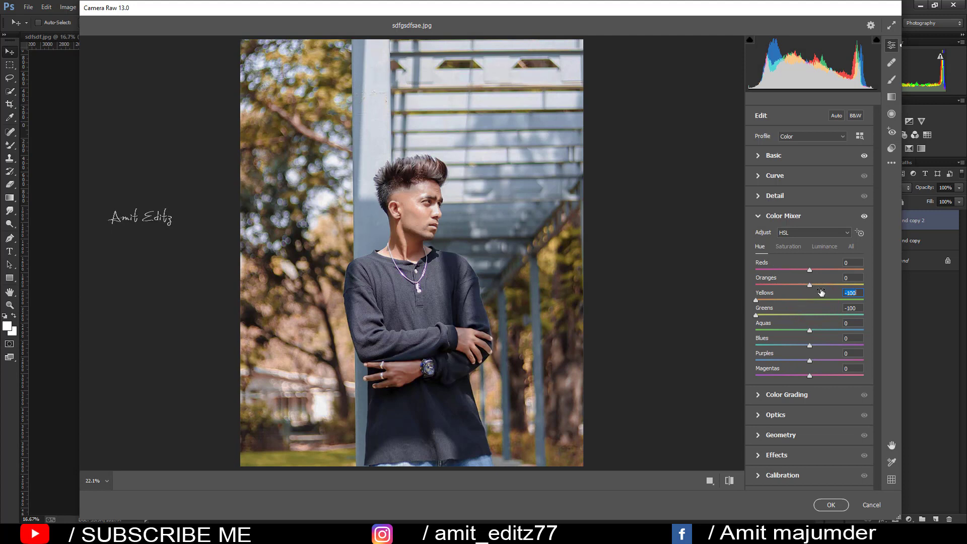
{"action": "left_click_drag", "start_coordinate": [813, 284], "coordinate": [755, 285]}
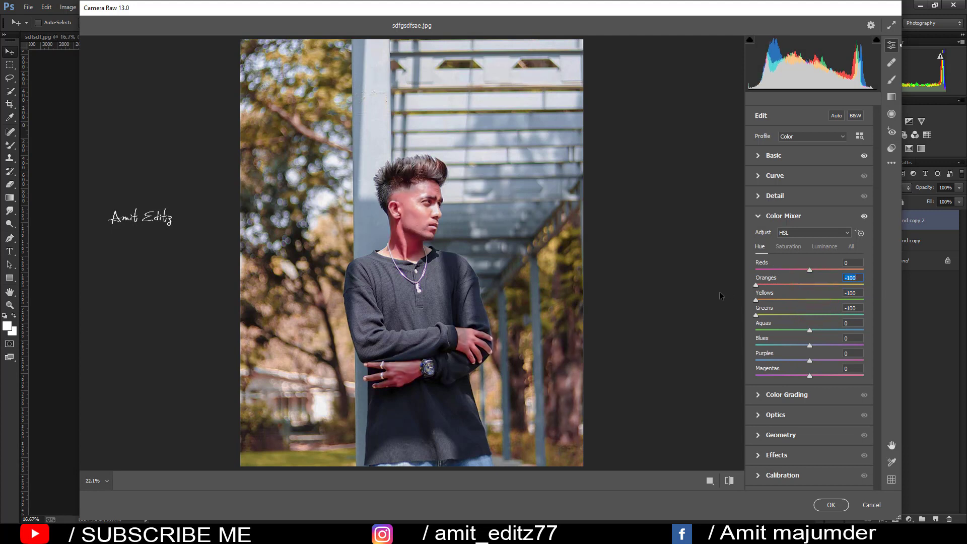
{"action": "double_click", "coordinate": [756, 285]}
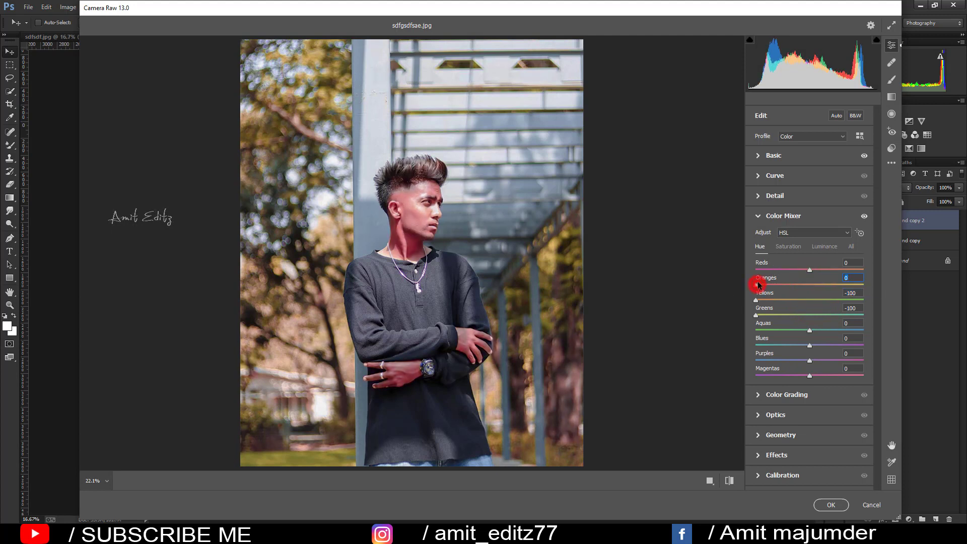
Push Reds saturation to +100 and raise Oranges saturation to about +68.
{"action": "left_click", "coordinate": [789, 247]}
{"action": "left_click_drag", "start_coordinate": [810, 270], "coordinate": [881, 274]}
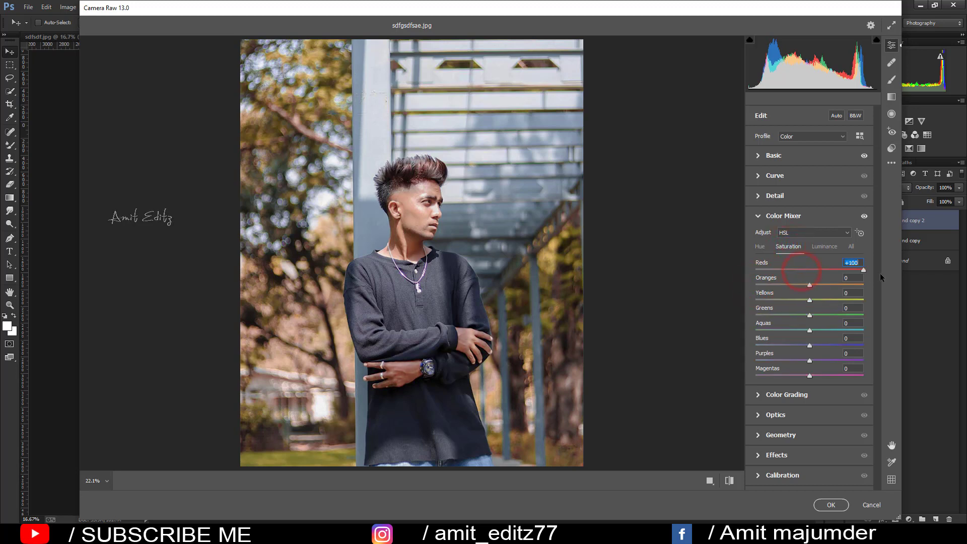
{"action": "left_click_drag", "start_coordinate": [810, 285], "coordinate": [873, 286]}
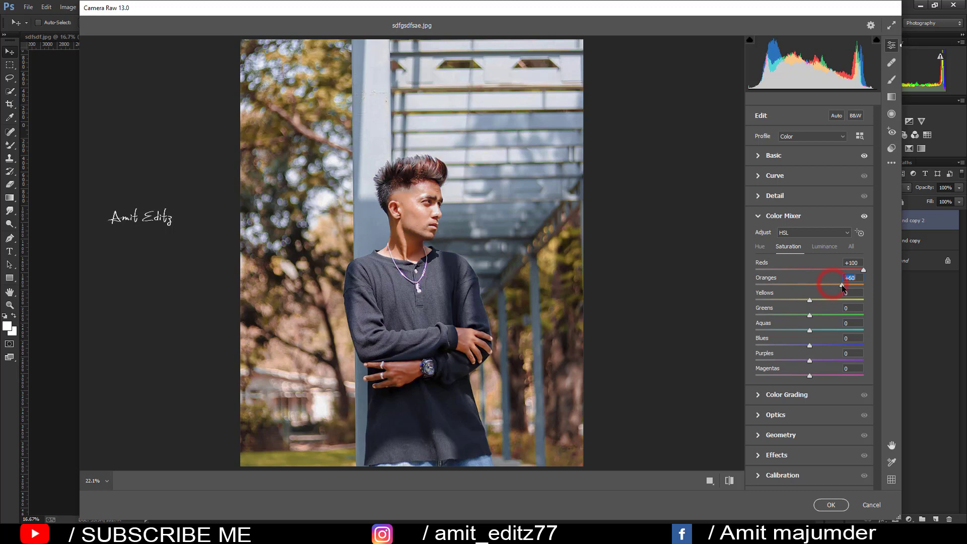
{"action": "left_click", "coordinate": [827, 247]}
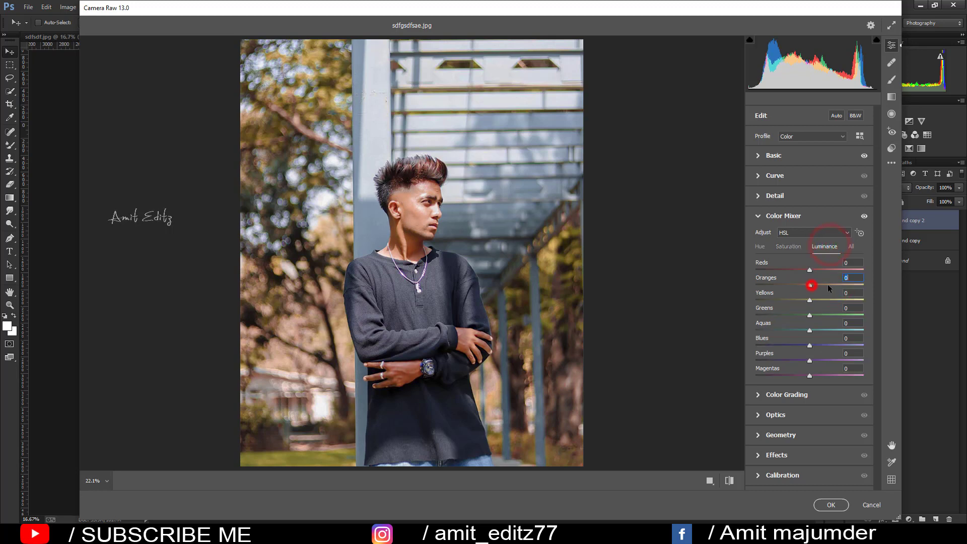
{"action": "left_click_drag", "start_coordinate": [828, 285], "coordinate": [822, 284]}
{"action": "left_click", "coordinate": [789, 247]}
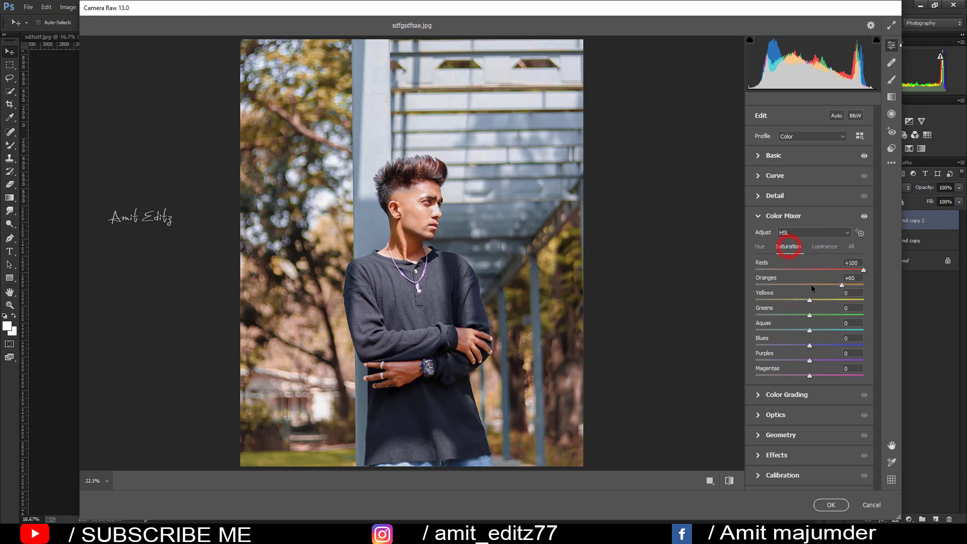
{"action": "left_click_drag", "start_coordinate": [823, 284], "coordinate": [844, 295]}
In Calibration, set Green Primary hue to -100 and fully desaturate the green primary.
{"action": "left_click", "coordinate": [783, 475]}
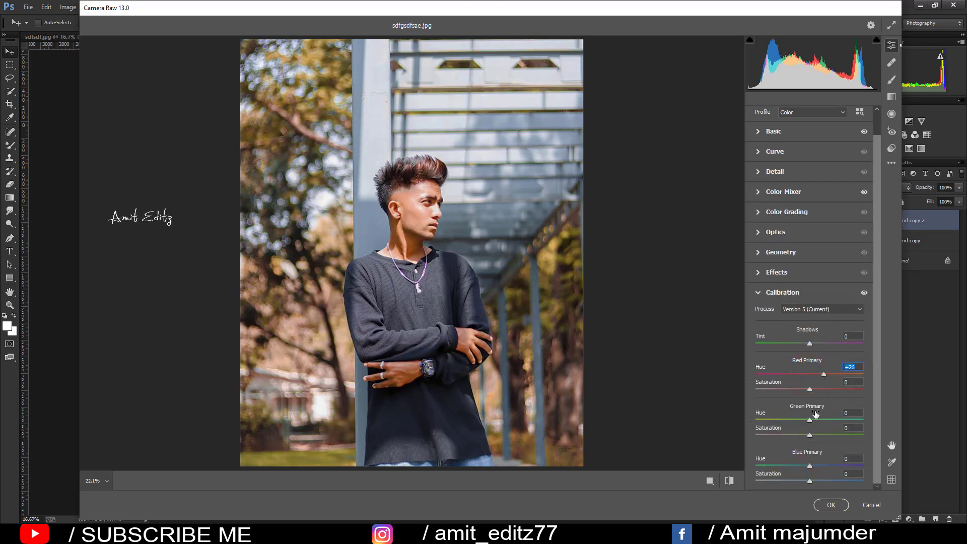
{"action": "left_click_drag", "start_coordinate": [812, 420], "coordinate": [708, 418]}
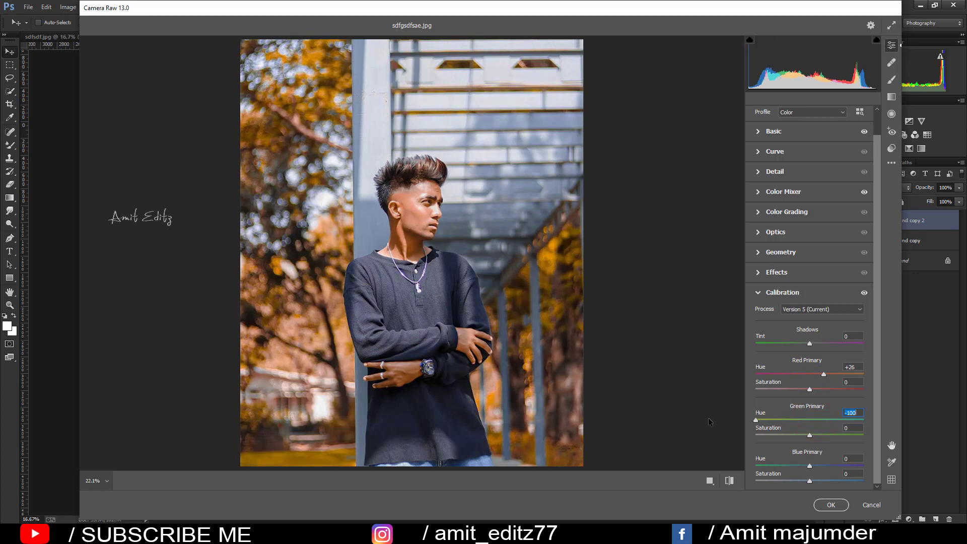
{"action": "type", "text": "+55"}
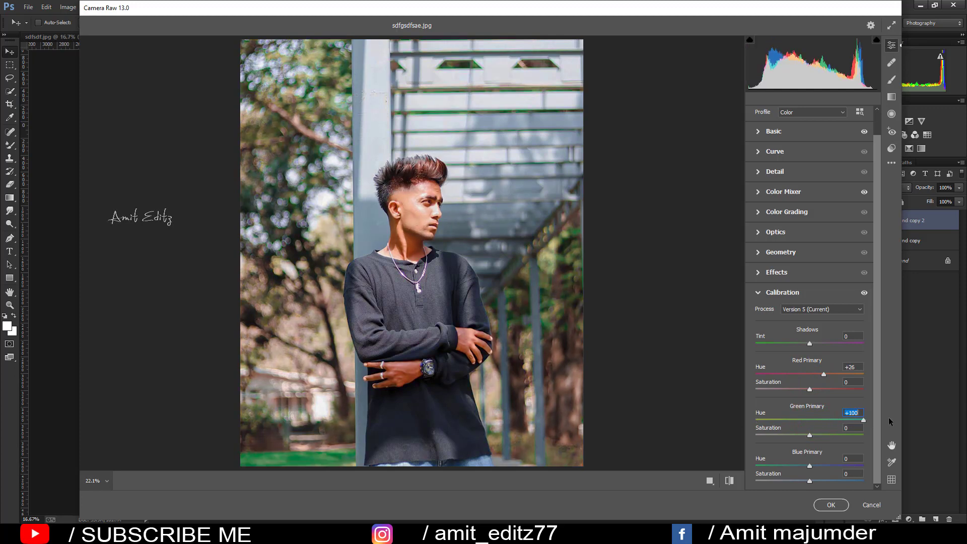
{"action": "left_click_drag", "start_coordinate": [864, 419], "coordinate": [726, 419]}
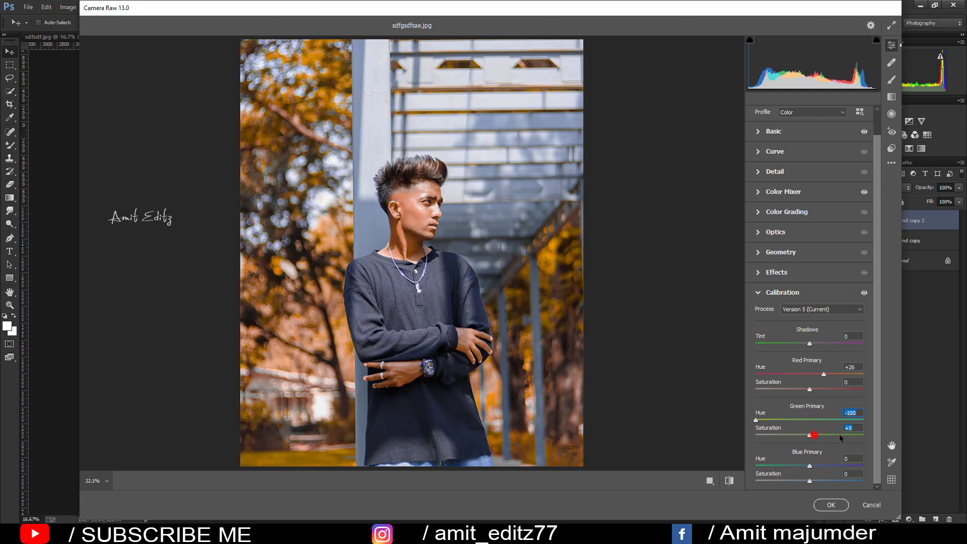
{"action": "left_click_drag", "start_coordinate": [892, 435], "coordinate": [730, 436]}
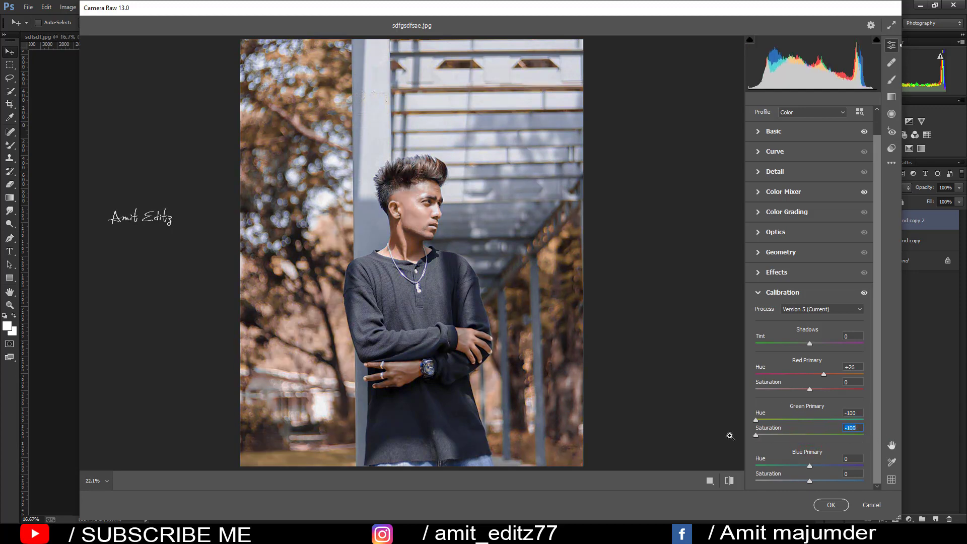
Set Blue Primary hue -100 and saturation +100, and lower Yellows saturation to -76.
{"action": "left_click_drag", "start_coordinate": [811, 466], "coordinate": [743, 465]}
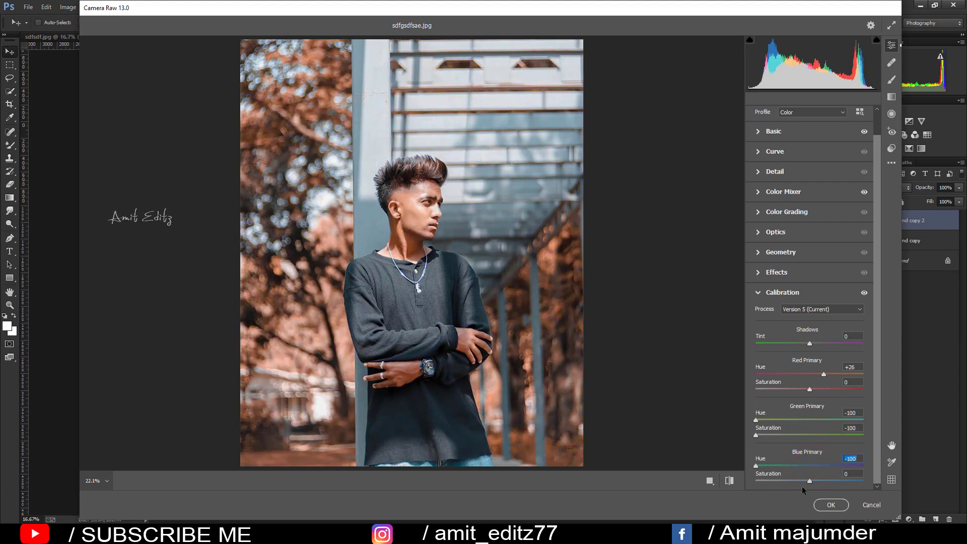
{"action": "left_click_drag", "start_coordinate": [815, 481], "coordinate": [886, 487]}
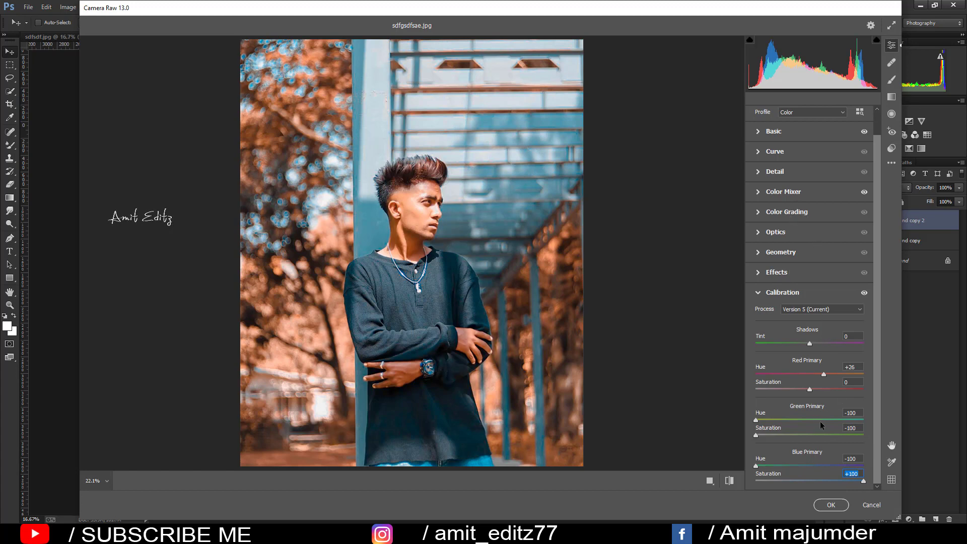
{"action": "left_click", "coordinate": [798, 191]}
{"action": "left_click_drag", "start_coordinate": [811, 299], "coordinate": [718, 313]}
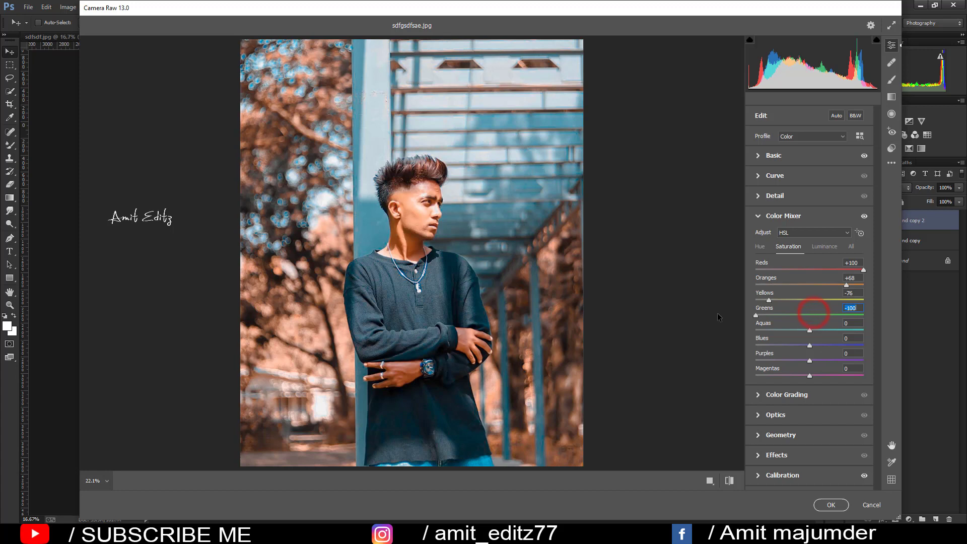
Shift the Blues hue to -44, then set Highlights -100 and Shadows -16.
{"action": "left_click", "coordinate": [760, 246]}
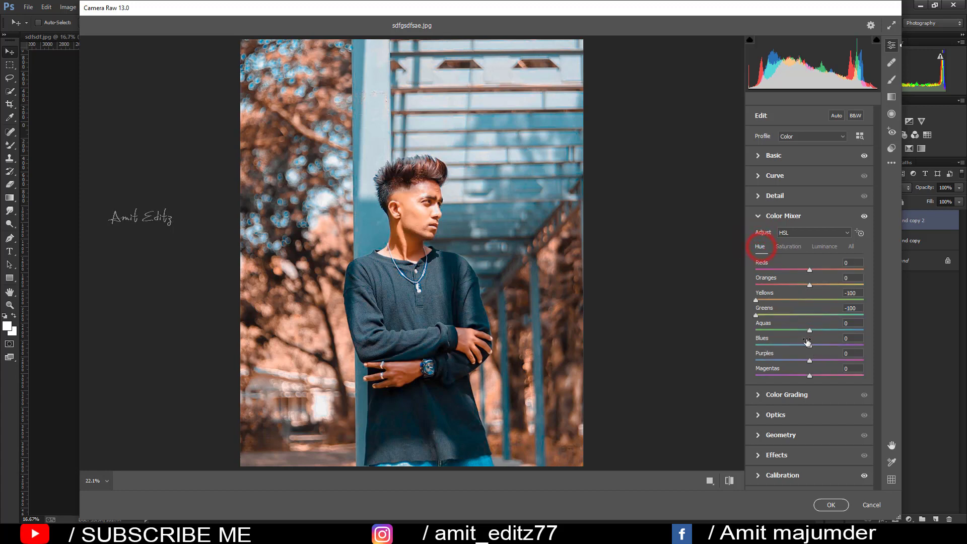
{"action": "left_click_drag", "start_coordinate": [808, 342], "coordinate": [785, 342]}
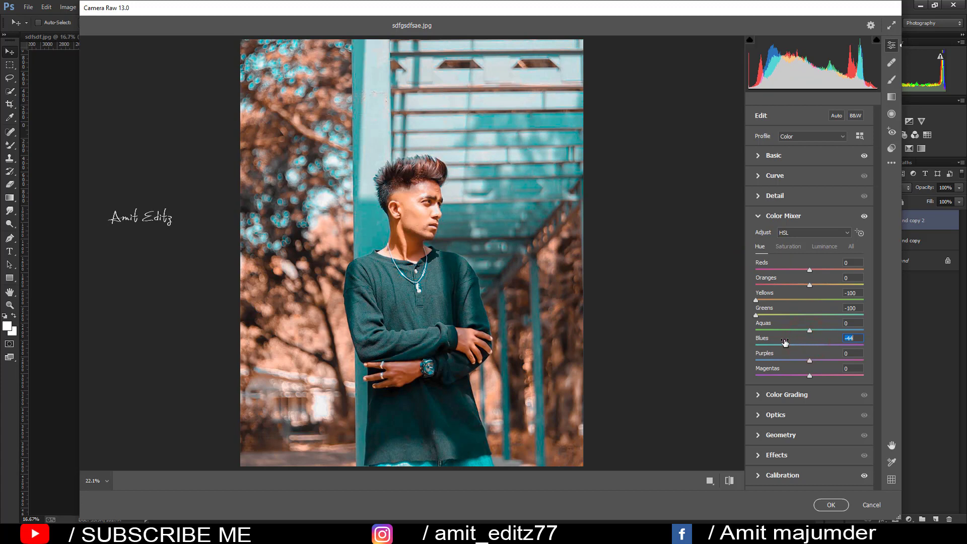
{"action": "left_click", "coordinate": [769, 156]}
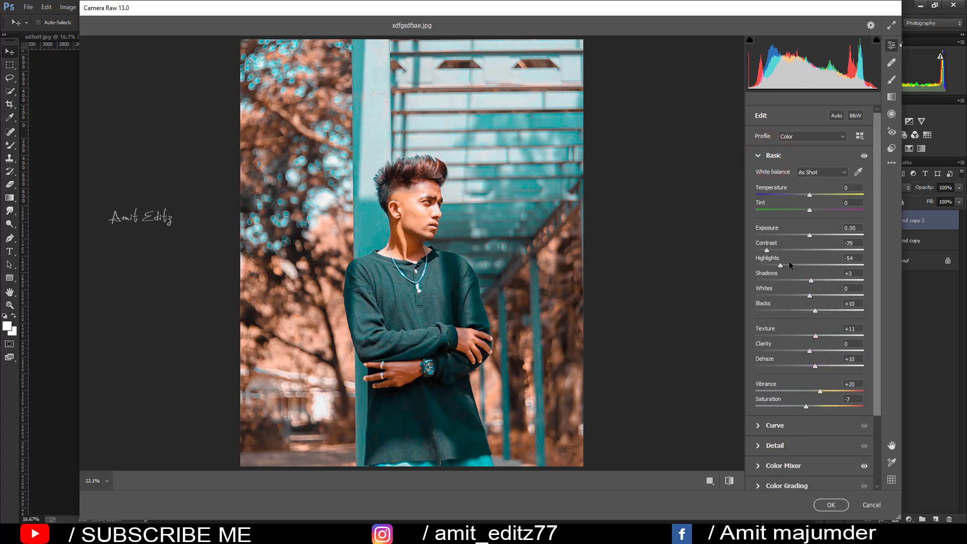
{"action": "left_click_drag", "start_coordinate": [781, 266], "coordinate": [747, 265]}
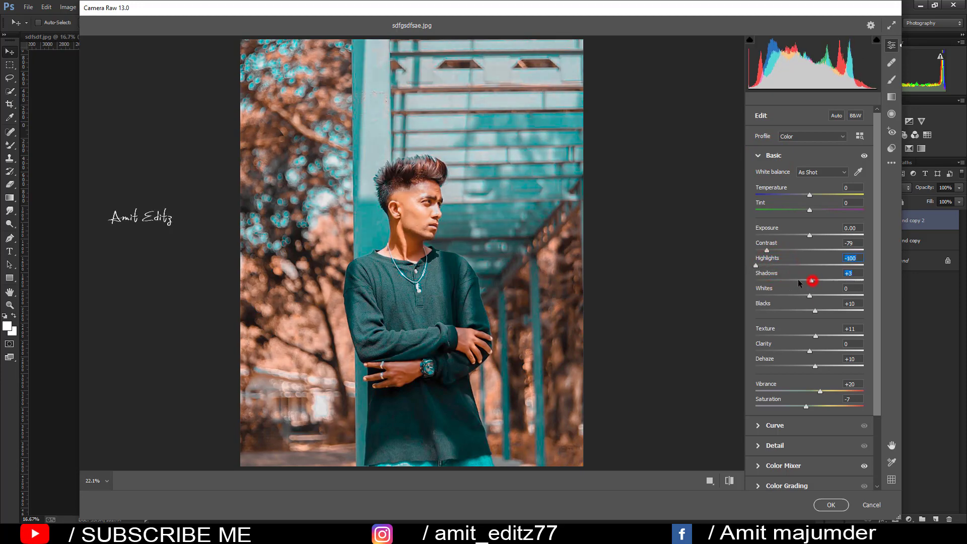
{"action": "left_click_drag", "start_coordinate": [799, 282], "coordinate": [801, 280]}
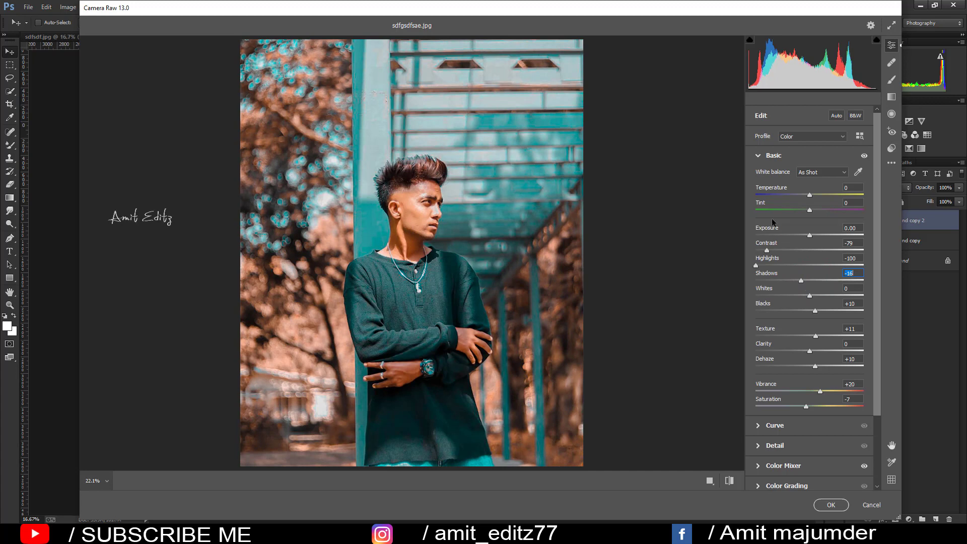
Build a multi-point tone curve with a lifted black point and darkened lower midtones.
{"action": "left_click", "coordinate": [783, 431]}
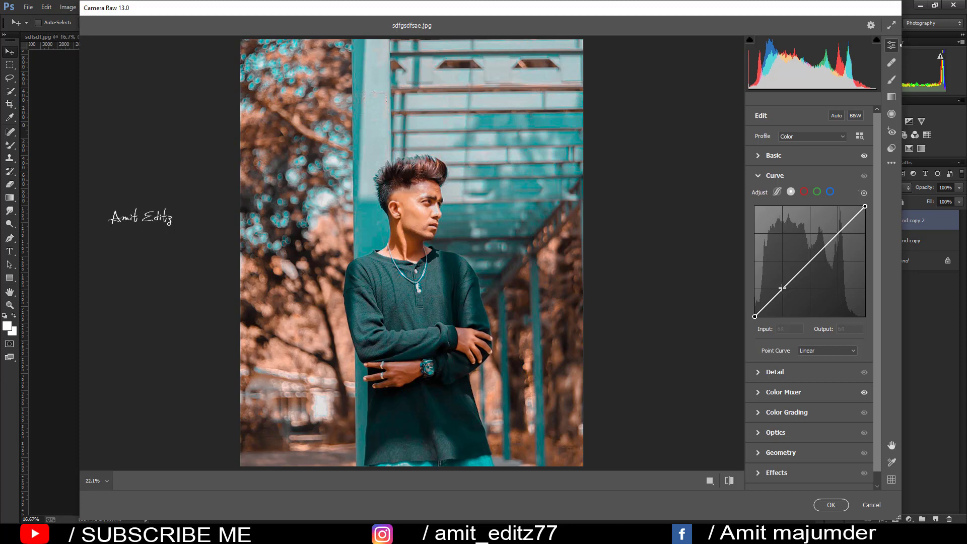
{"action": "left_click", "coordinate": [783, 289]}
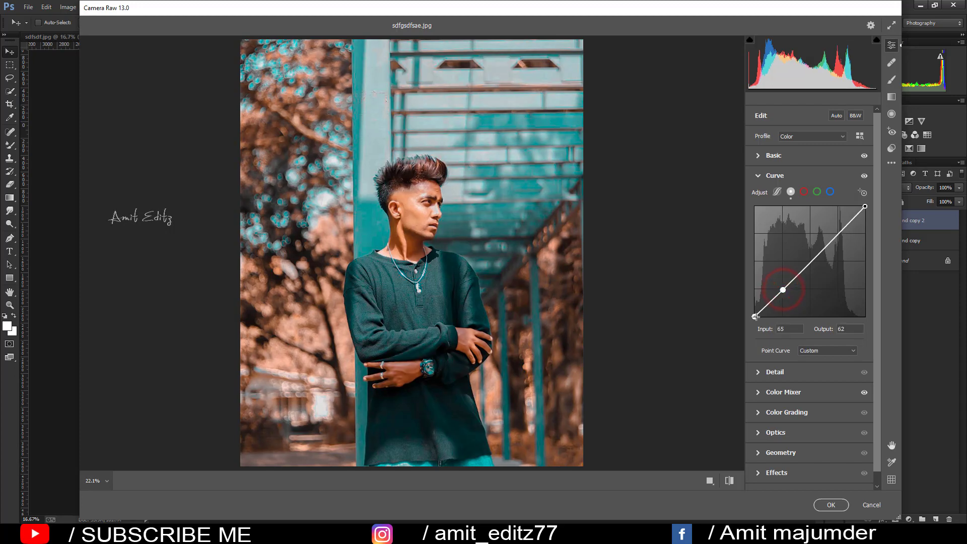
{"action": "left_click_drag", "start_coordinate": [755, 317], "coordinate": [755, 306]}
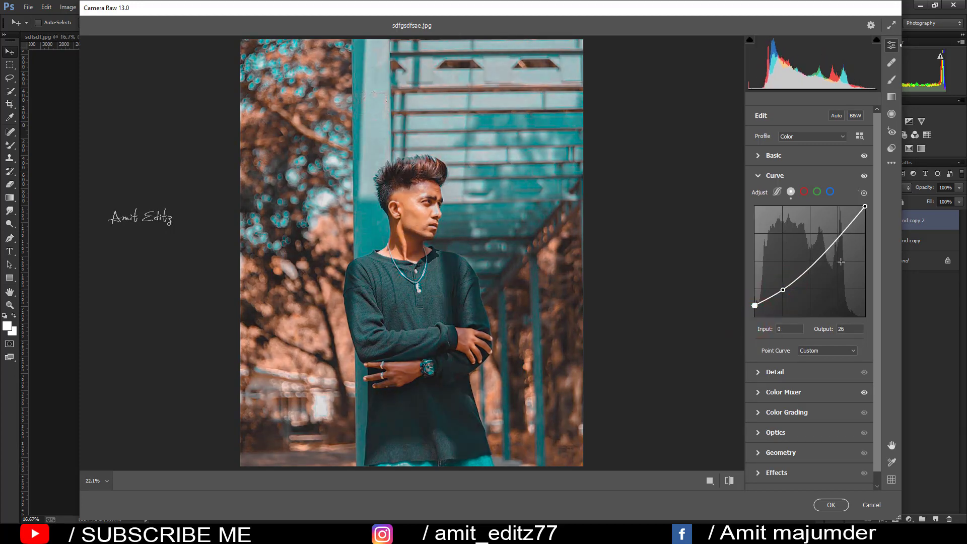
{"action": "left_click", "coordinate": [809, 260]}
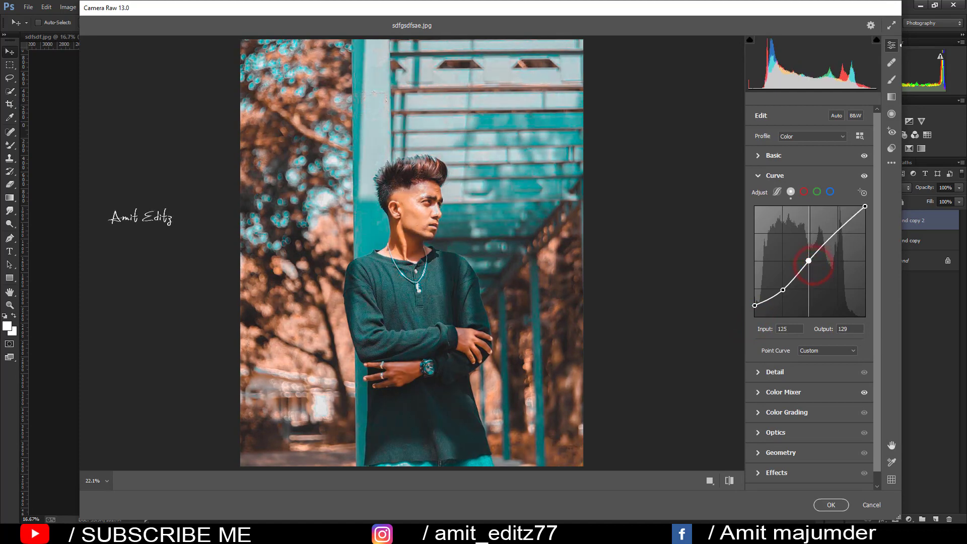
{"action": "left_click_drag", "start_coordinate": [809, 260], "coordinate": [810, 261]}
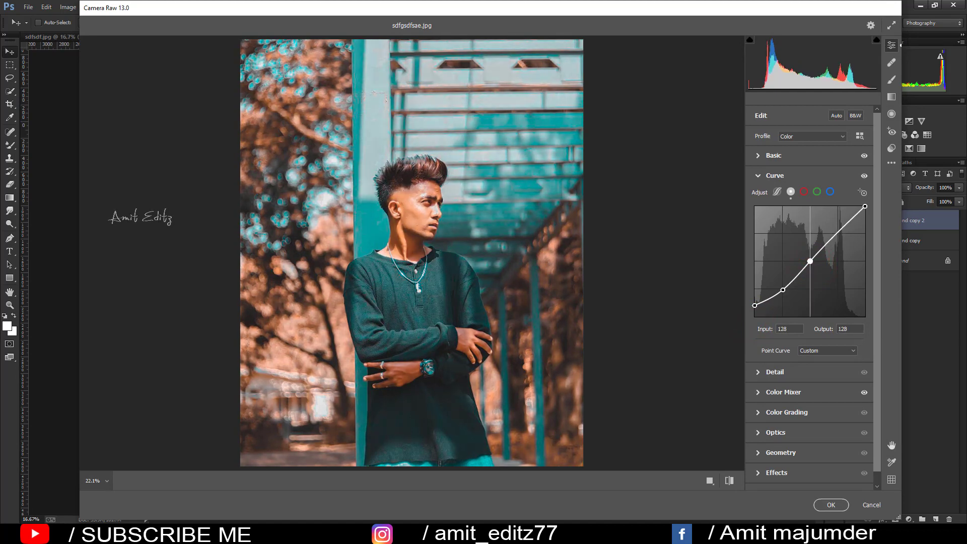
{"action": "left_click", "coordinate": [840, 231]}
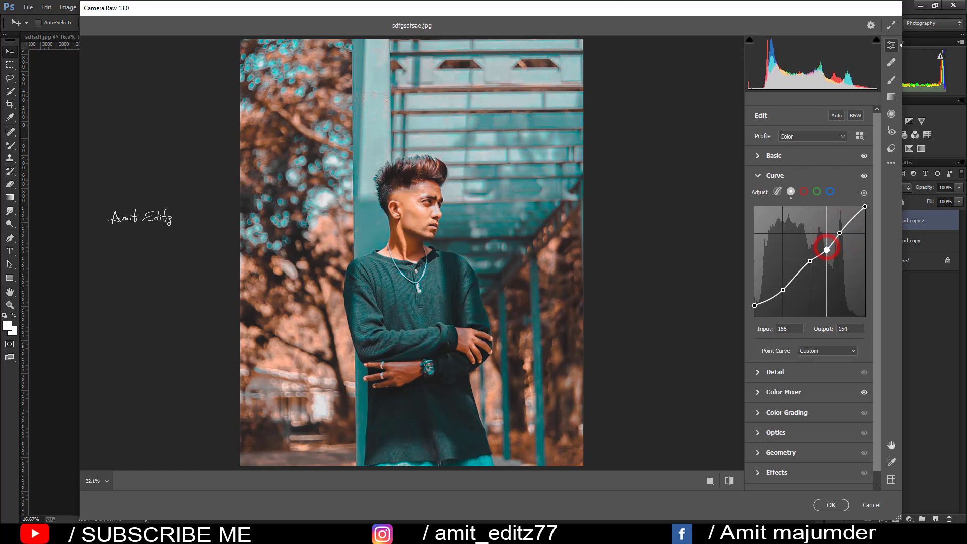
{"action": "left_click", "coordinate": [823, 245]}
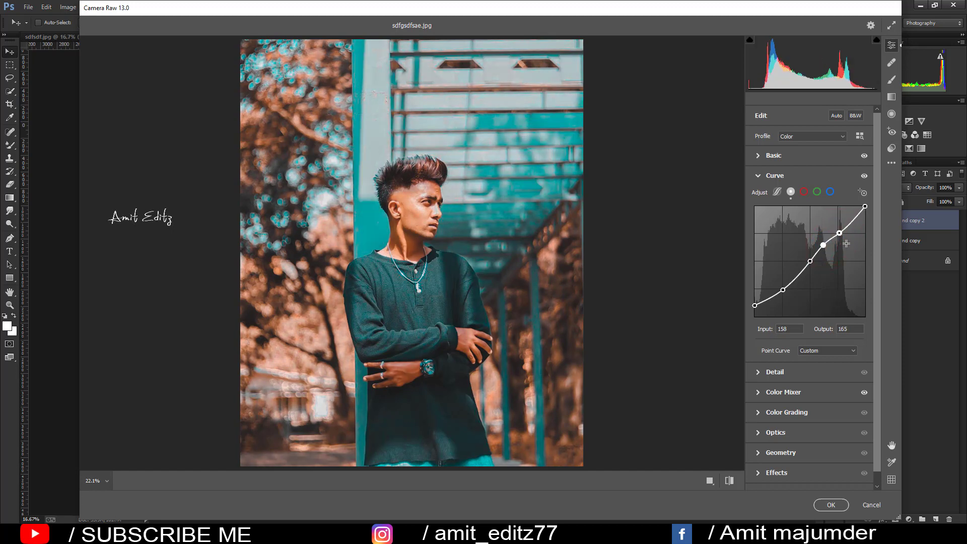
{"action": "left_click", "coordinate": [795, 276]}
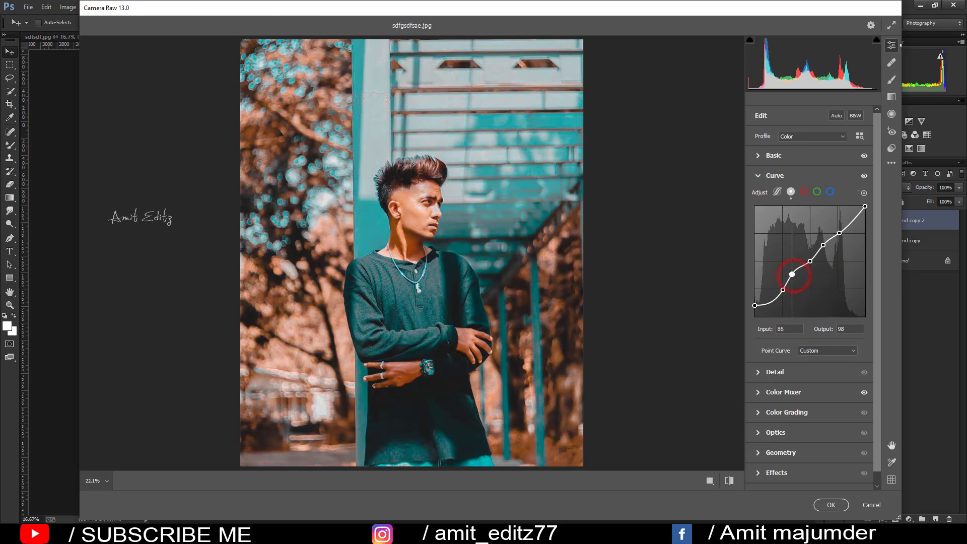
{"action": "left_click_drag", "start_coordinate": [794, 276], "coordinate": [796, 277]}
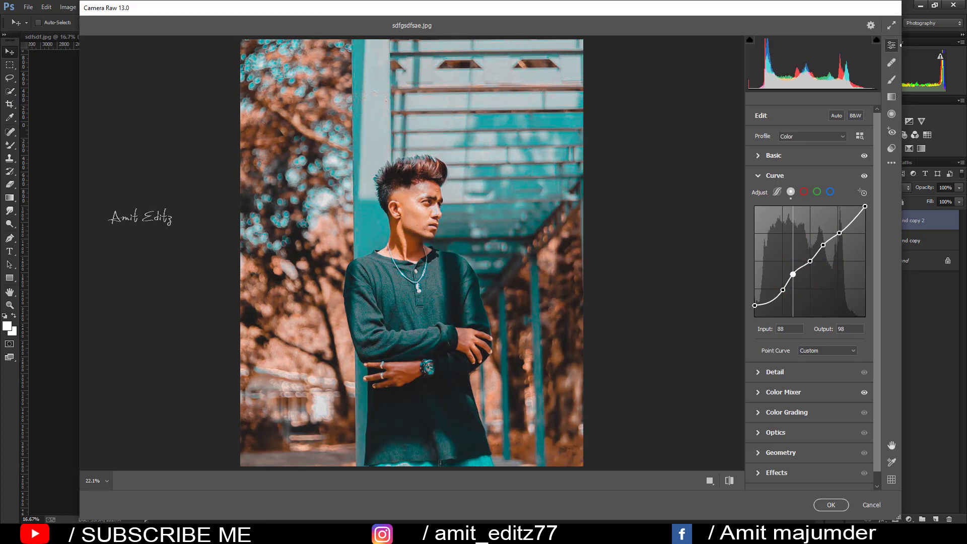
{"action": "left_click_drag", "start_coordinate": [793, 274], "coordinate": [797, 276]}
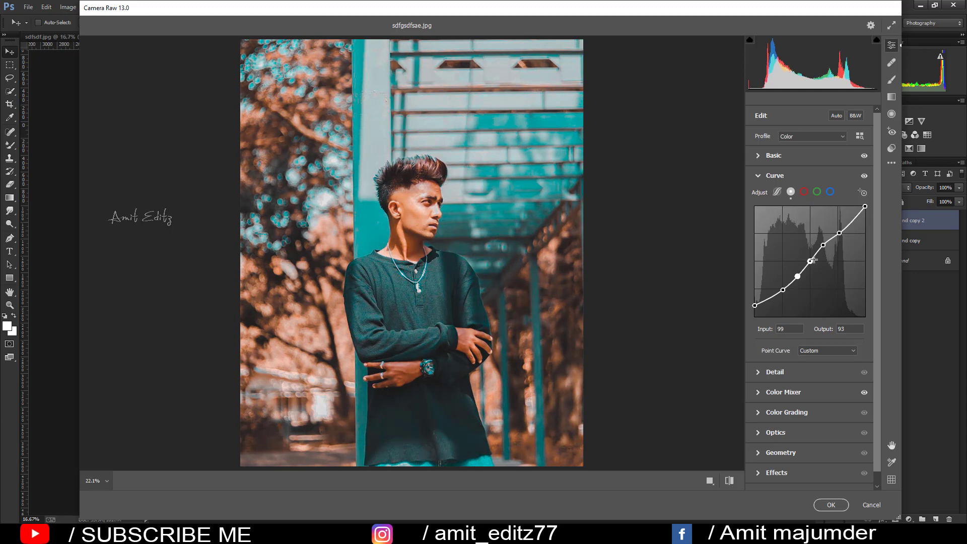
{"action": "left_click_drag", "start_coordinate": [810, 262], "coordinate": [804, 261]}
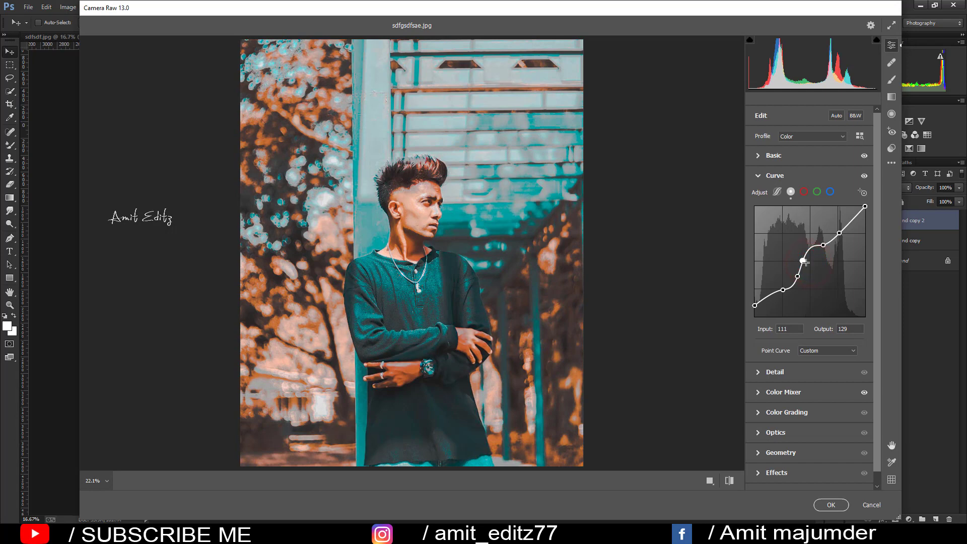
{"action": "key", "text": "ctrl+z"}
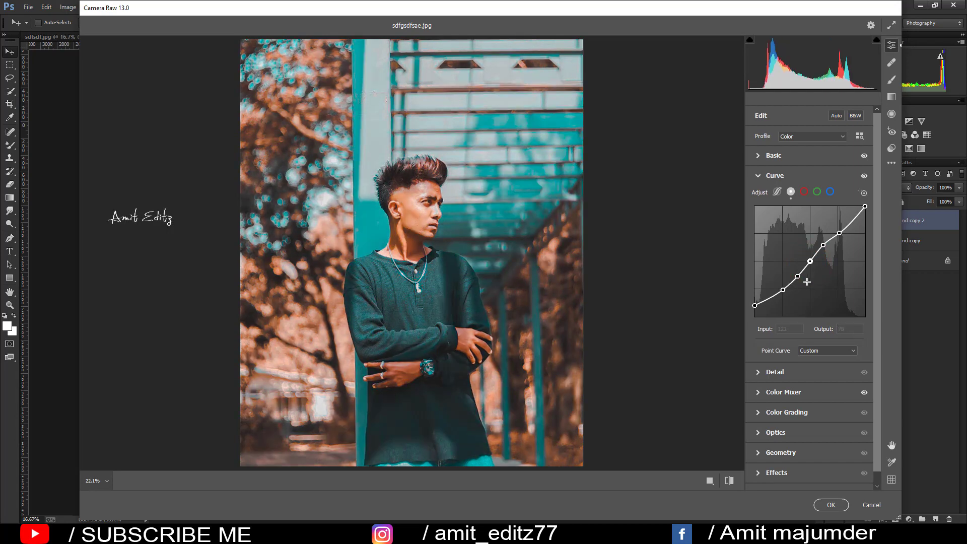
Warm the Red channel curve by lifting its black point and adding mid and upper points.
{"action": "left_click", "coordinate": [804, 191]}
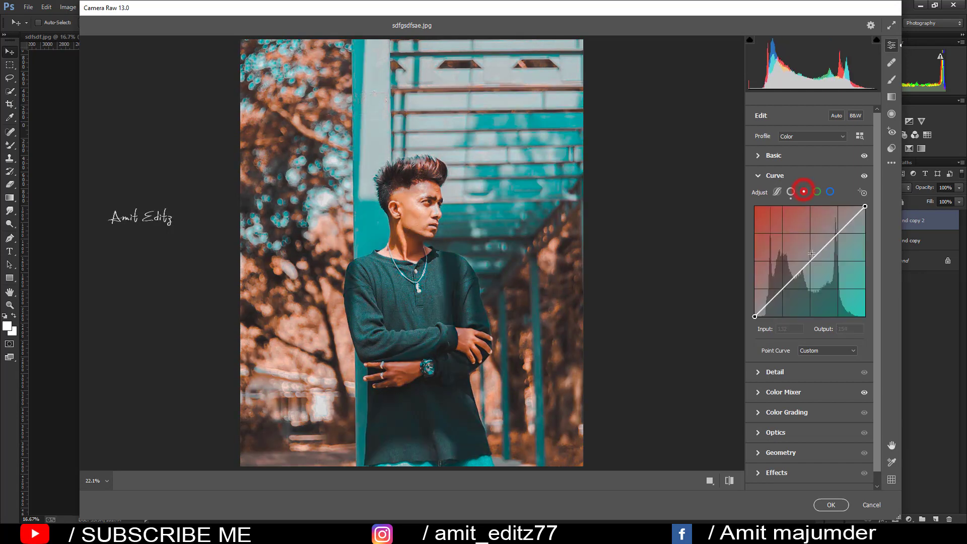
{"action": "left_click", "coordinate": [782, 288]}
{"action": "left_click_drag", "start_coordinate": [755, 316], "coordinate": [755, 312]}
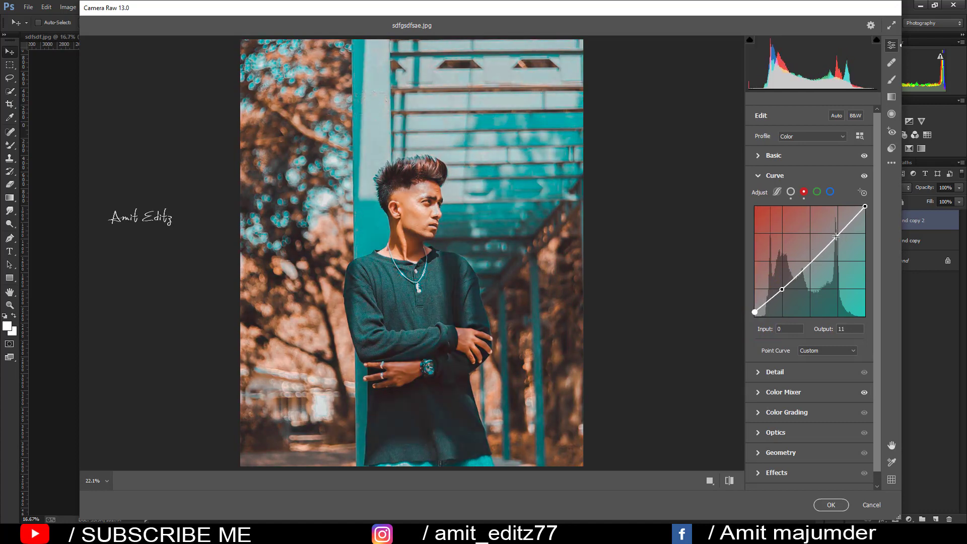
{"action": "left_click_drag", "start_coordinate": [836, 236], "coordinate": [872, 222]}
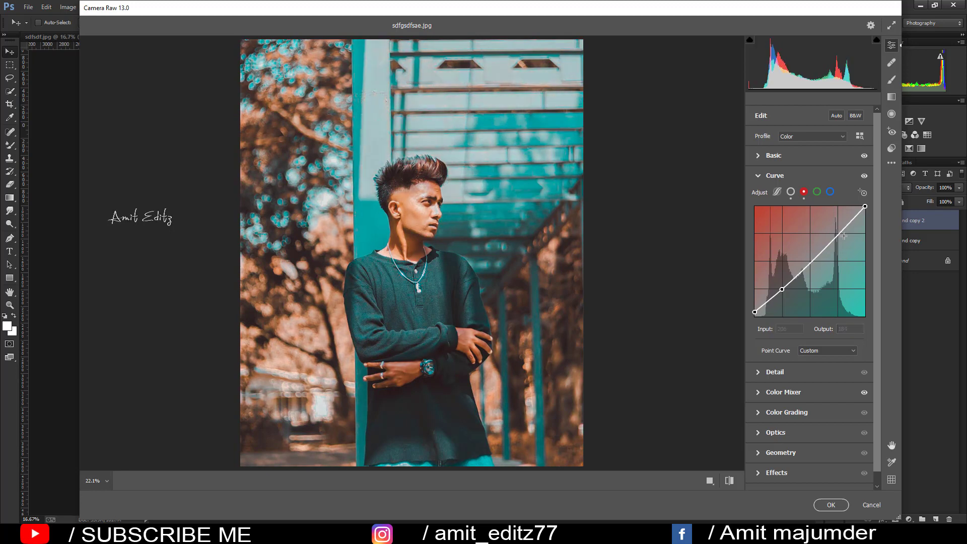
Add three points to the Blue curve, raise its black point to 39 and lower its white point.
{"action": "left_click", "coordinate": [830, 192]}
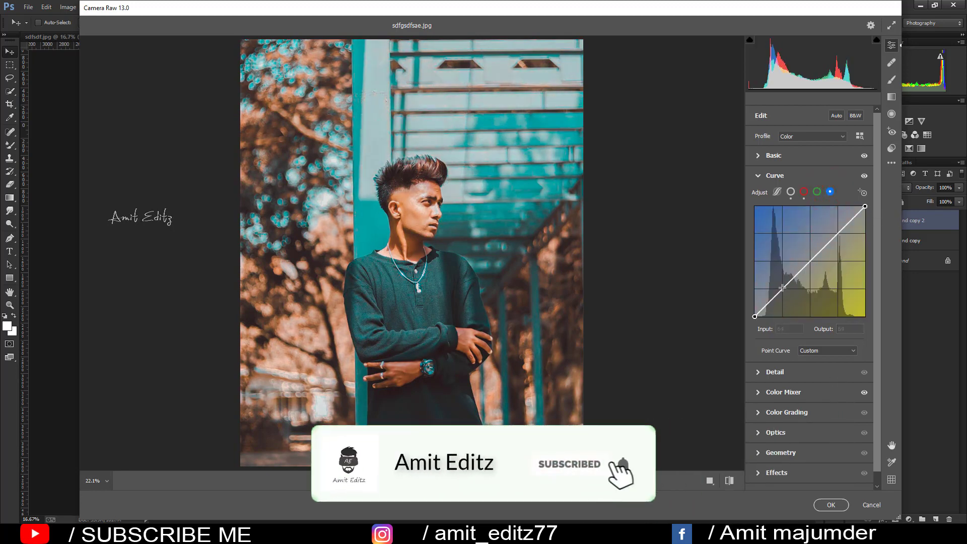
{"action": "left_click", "coordinate": [782, 287]}
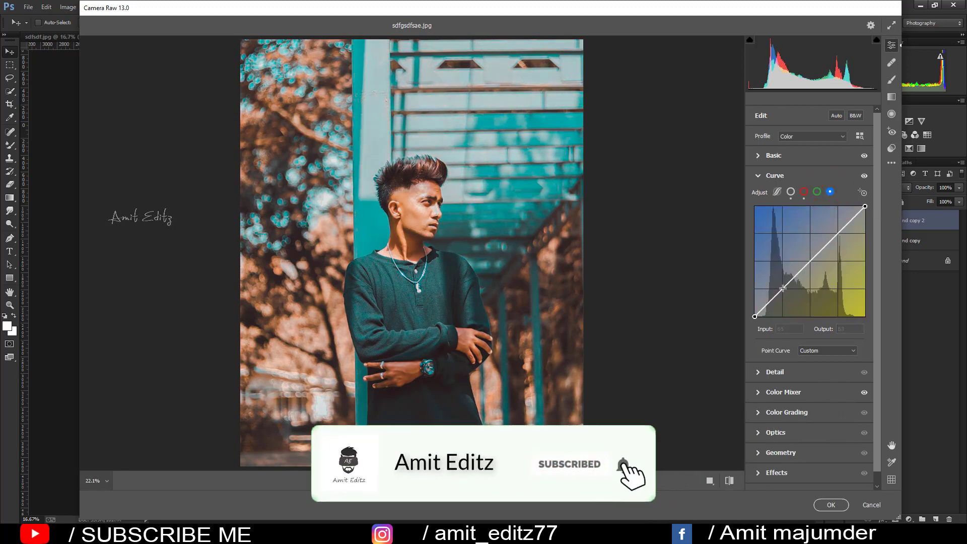
{"action": "left_click", "coordinate": [811, 261]}
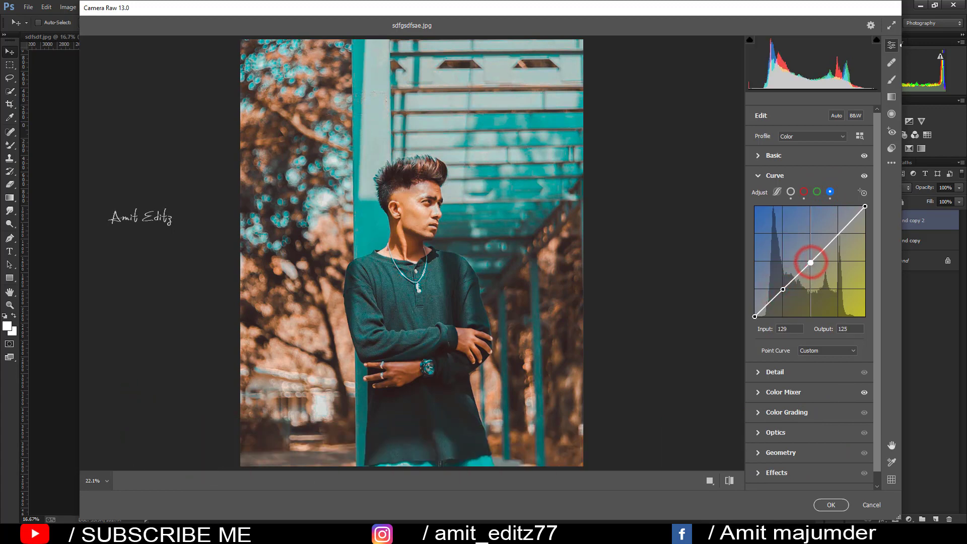
{"action": "left_click", "coordinate": [839, 232]}
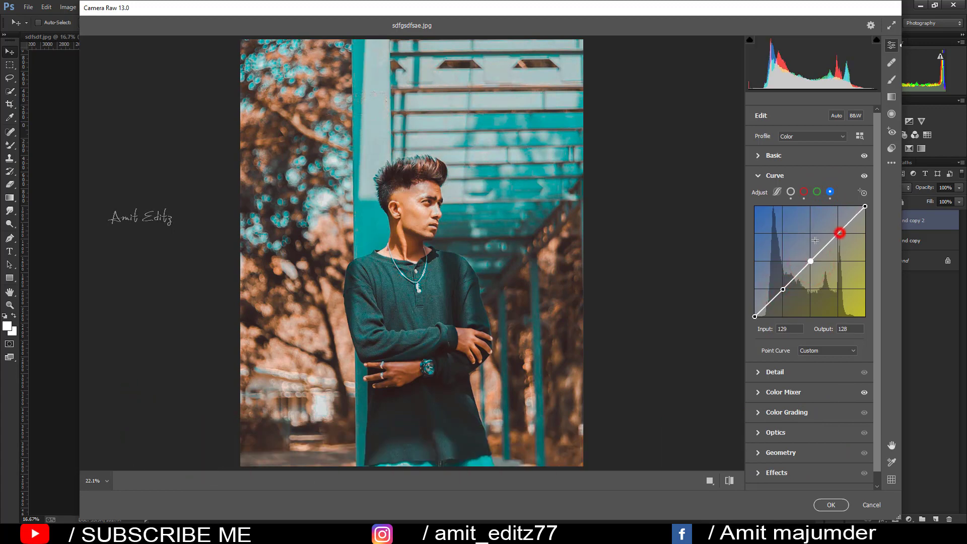
{"action": "left_click_drag", "start_coordinate": [755, 317], "coordinate": [756, 299]}
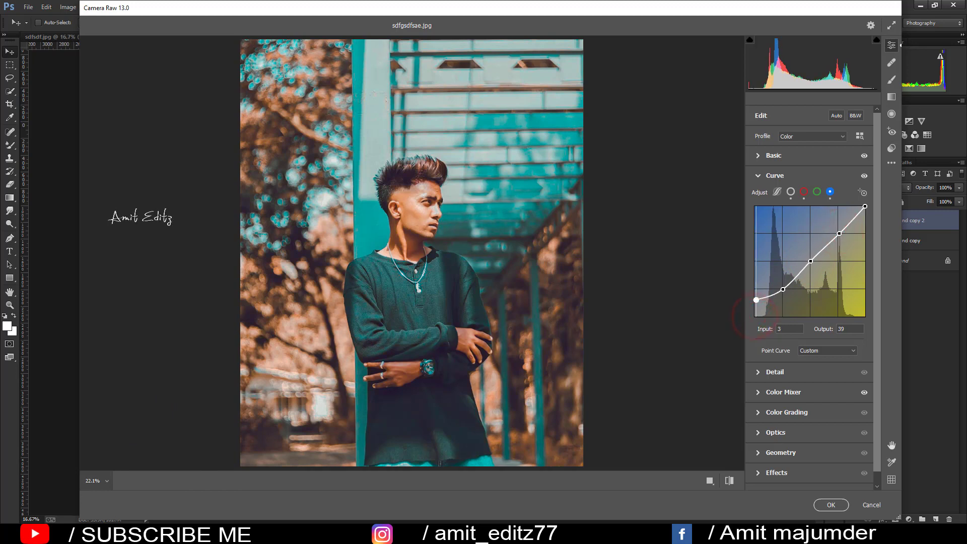
{"action": "mouse_move", "coordinate": [865, 206]}
{"action": "left_mouse_down"}
{"action": "mouse_move", "coordinate": [865, 218]}
{"action": "mouse_move", "coordinate": [842, 241]}
{"action": "mouse_move", "coordinate": [838, 234]}
{"action": "left_mouse_up"}
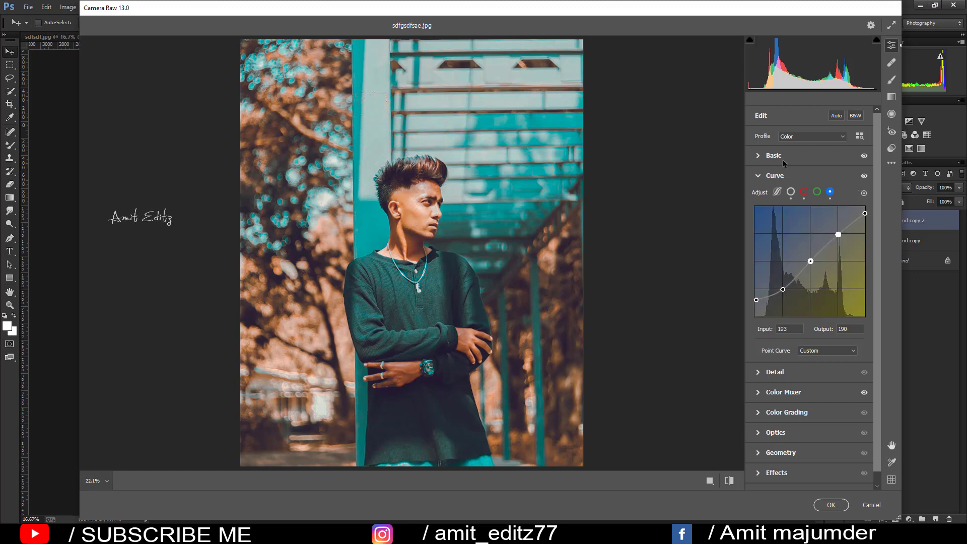
In Color Mixer Saturation, set Oranges to +36 while Reds stay at +100.
{"action": "left_click", "coordinate": [793, 393]}
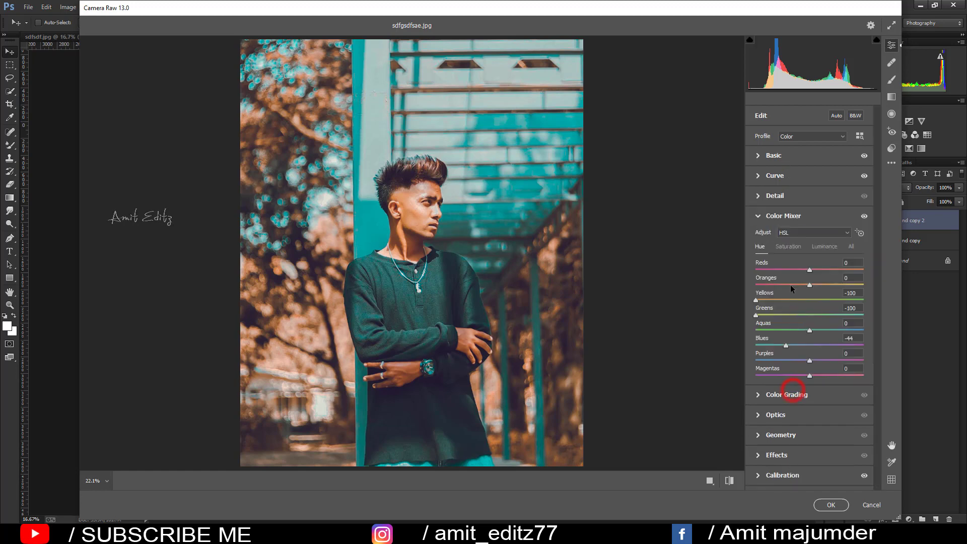
{"action": "left_click", "coordinate": [791, 247]}
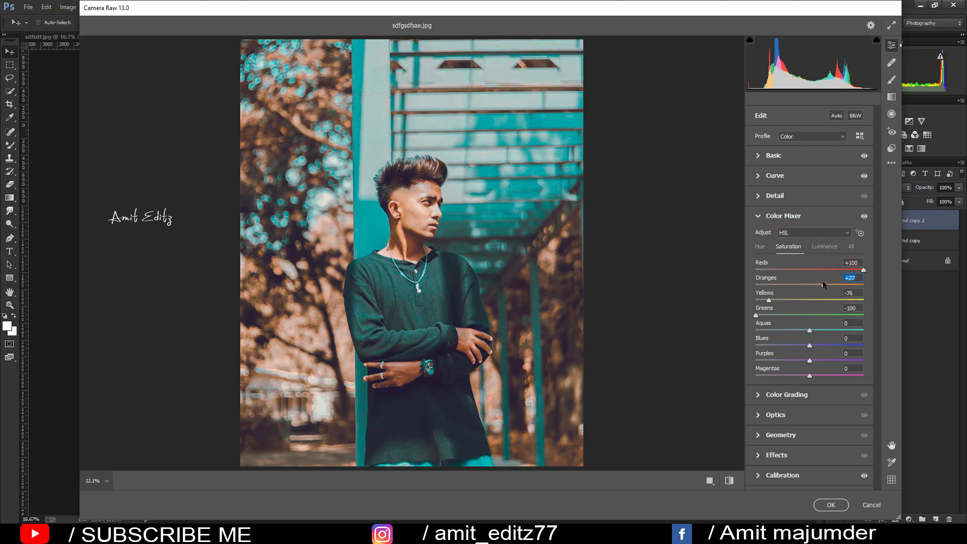
{"action": "key", "text": "Up"}
{"action": "key", "text": "Up"}
{"action": "key", "text": "Up"}
Add a diagonal graduated filter from the top-right corner with Exposure +1.00.
{"action": "left_click", "coordinate": [892, 97]}
{"action": "left_click_drag", "start_coordinate": [597, 39], "coordinate": [496, 147]}
{"action": "mouse_move", "coordinate": [791, 239]}
{"action": "left_mouse_down"}
{"action": "mouse_move", "coordinate": [850, 241]}
{"action": "mouse_move", "coordinate": [823, 239]}
{"action": "left_mouse_up"}
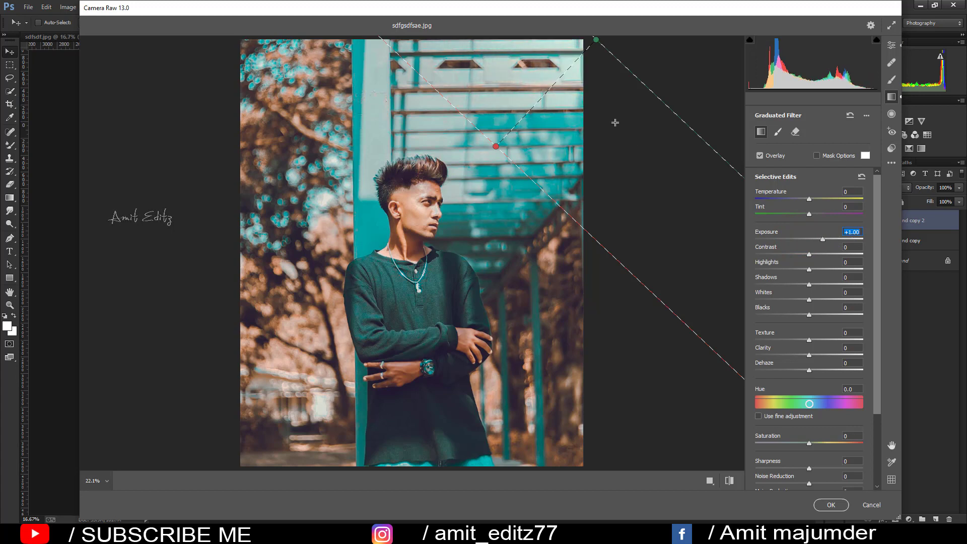
{"action": "left_click_drag", "start_coordinate": [587, 48], "coordinate": [592, 53]}
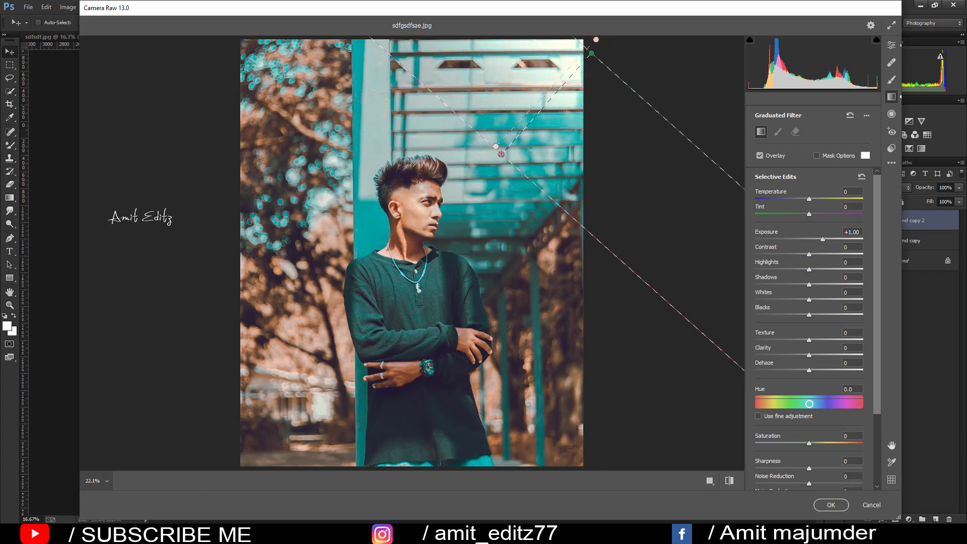
{"action": "left_click", "coordinate": [504, 157]}
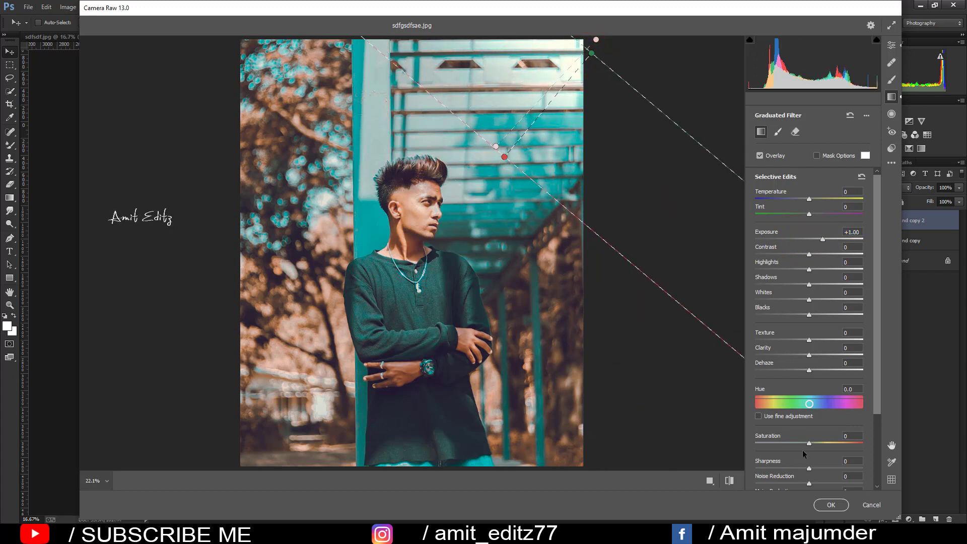
{"action": "left_click", "coordinate": [892, 46]}
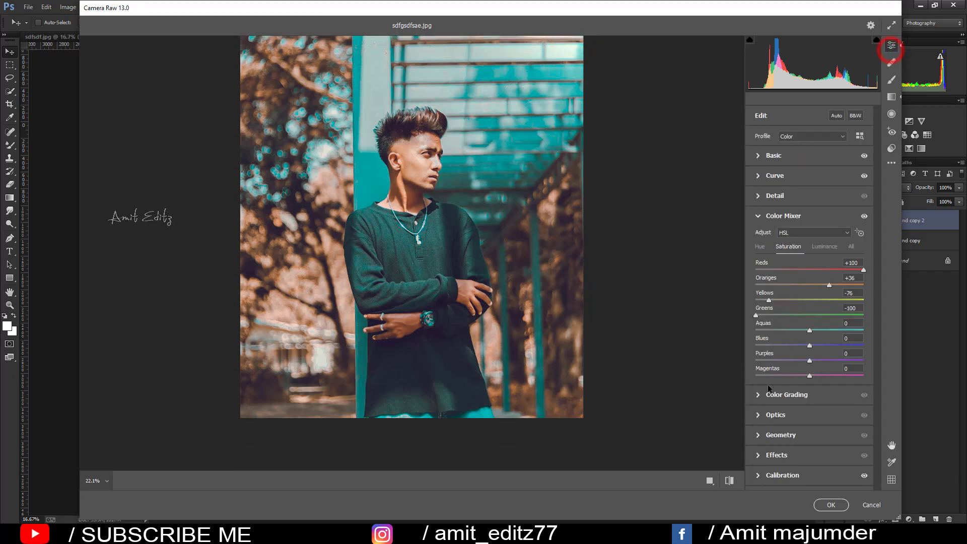
{"action": "left_click", "coordinate": [797, 454]}
Set the Effects vignette to -30 with its Midpoint at 45.
{"action": "left_click_drag", "start_coordinate": [810, 341], "coordinate": [799, 341]}
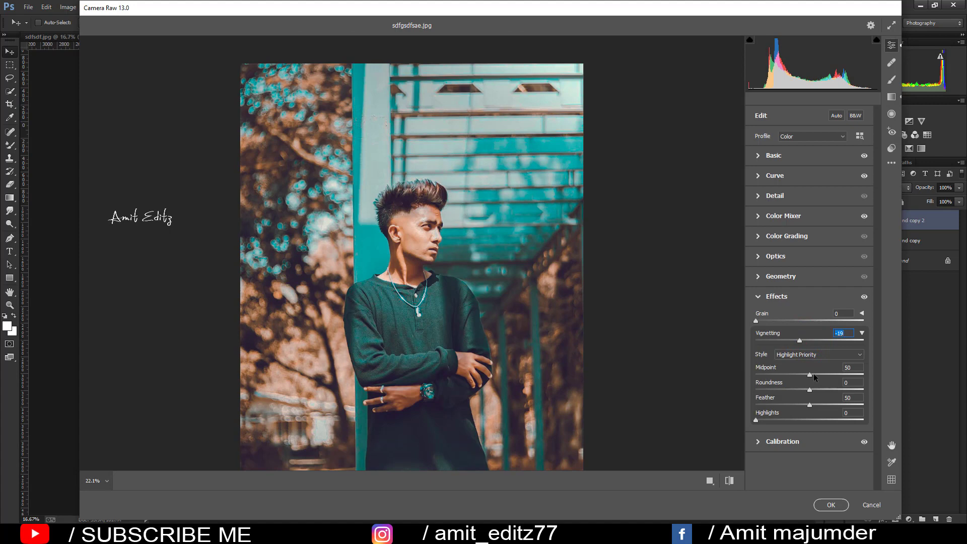
{"action": "left_click_drag", "start_coordinate": [800, 341], "coordinate": [795, 341]}
{"action": "left_click_drag", "start_coordinate": [809, 375], "coordinate": [806, 375]}
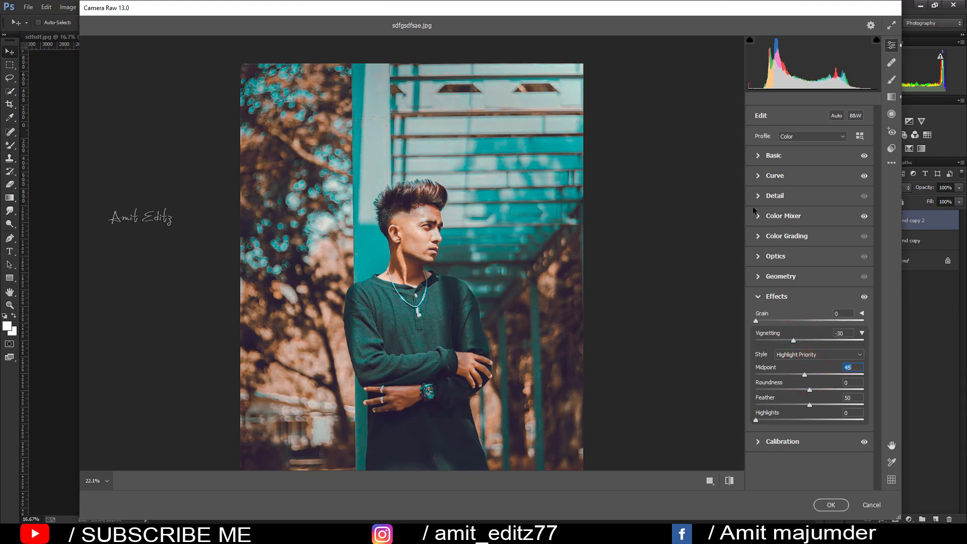
{"action": "left_click", "coordinate": [786, 216]}
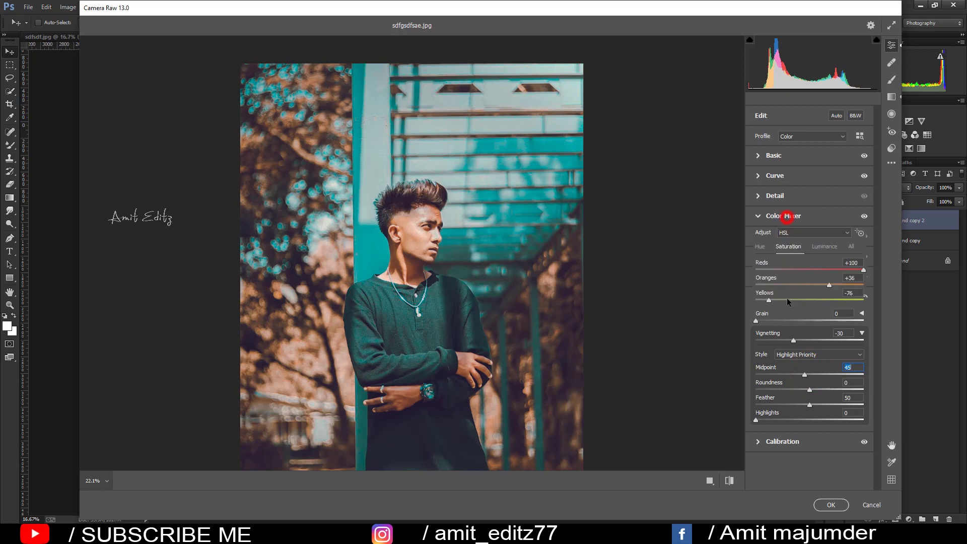
In Basic, set Saturation to -6 and the white balance Tint to -13.
{"action": "left_click", "coordinate": [774, 156]}
{"action": "left_click_drag", "start_coordinate": [782, 404], "coordinate": [791, 404]}
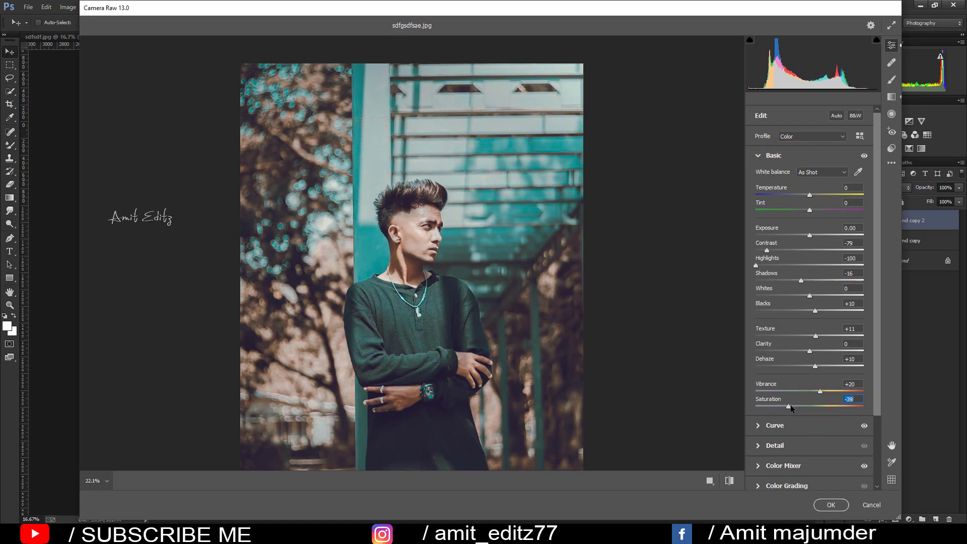
{"action": "double_click", "coordinate": [791, 405]}
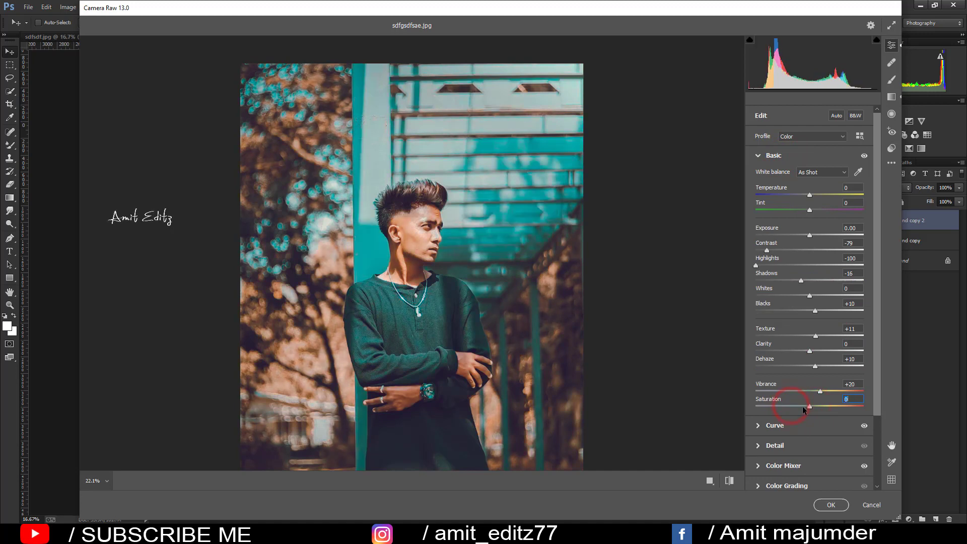
{"action": "left_click_drag", "start_coordinate": [805, 407], "coordinate": [803, 405]}
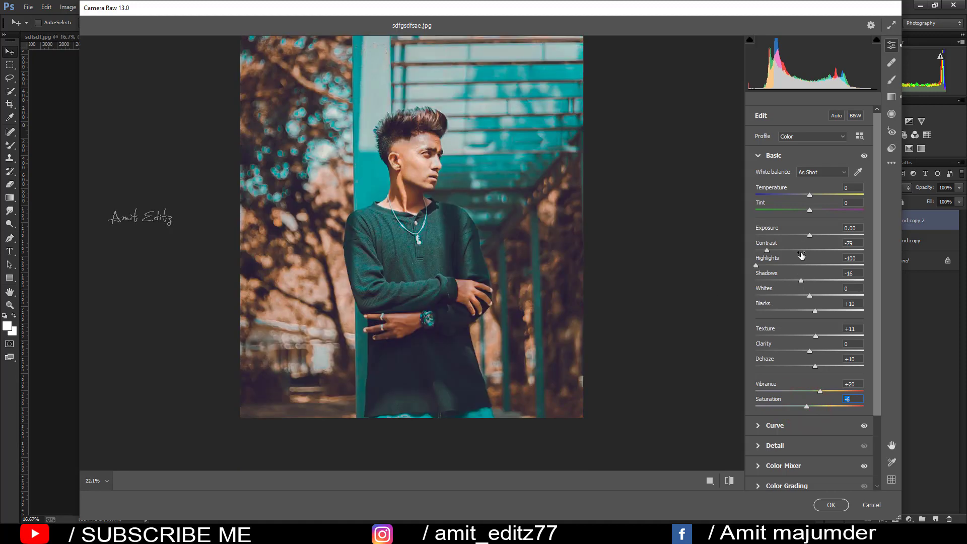
{"action": "mouse_move", "coordinate": [816, 211]}
{"action": "left_mouse_down"}
{"action": "mouse_move", "coordinate": [835, 213]}
{"action": "mouse_move", "coordinate": [800, 212]}
{"action": "left_mouse_up"}
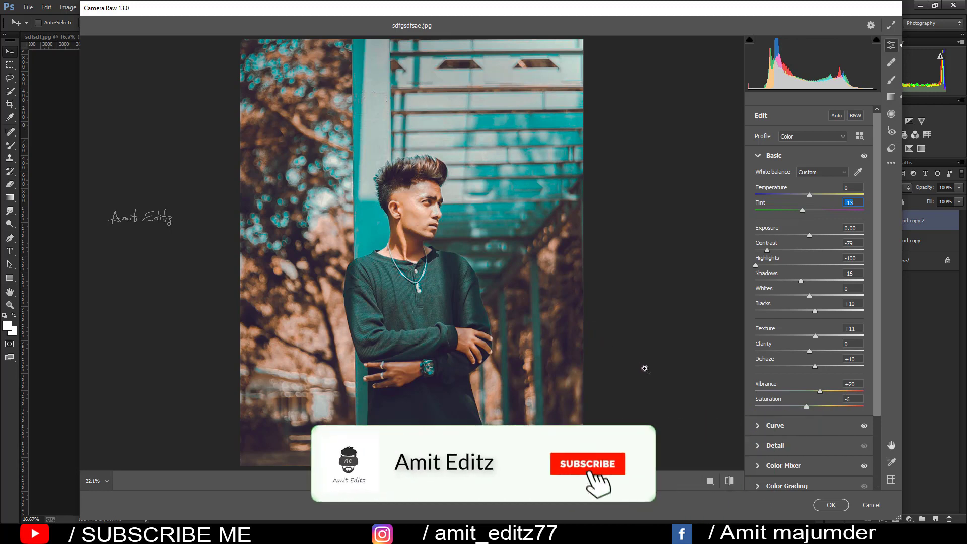
In Camera Raw Detail, set Sharpening 13 and Noise Reduction 16, and adjust colour noise reduction.
{"action": "scroll", "coordinate": [790, 402], "scroll_direction": "down", "scroll_amount": 1}
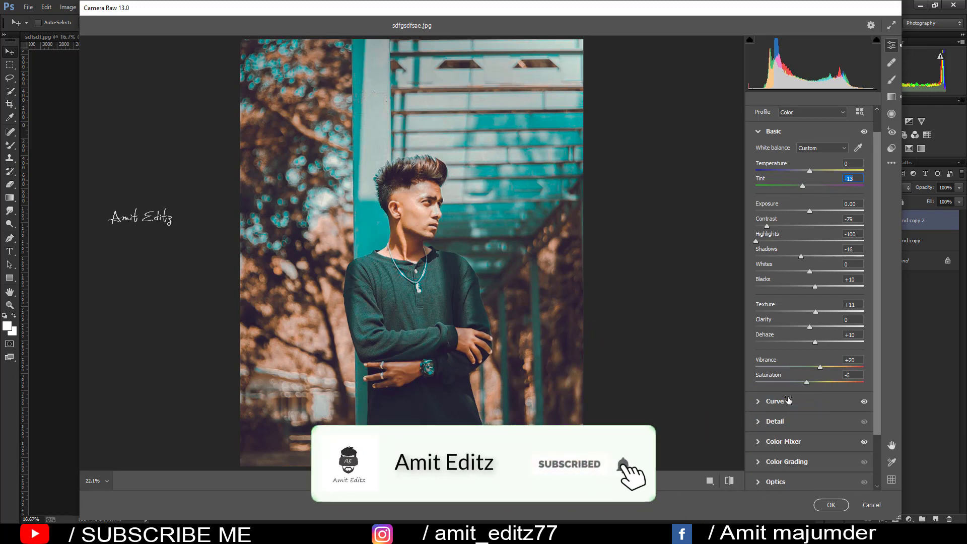
{"action": "left_click", "coordinate": [788, 422]}
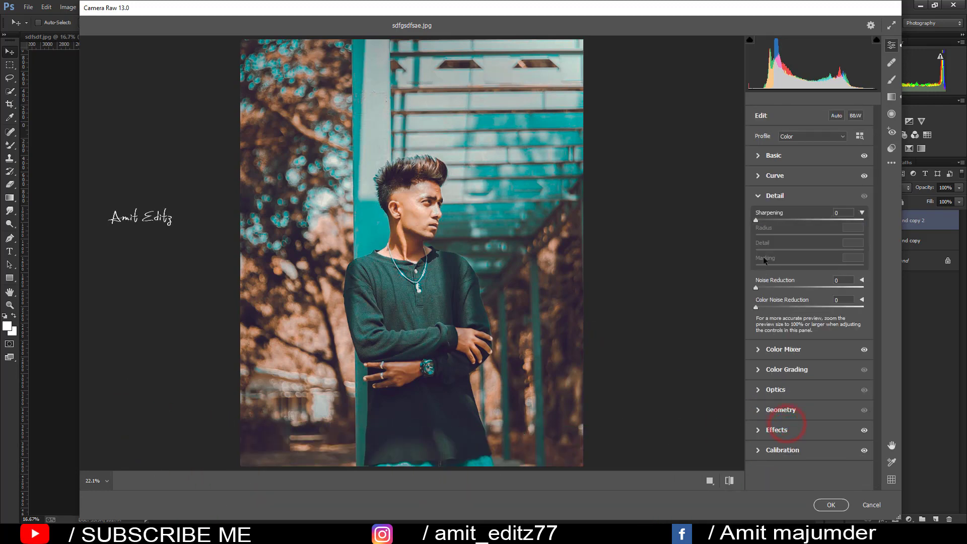
{"action": "left_click", "coordinate": [765, 219]}
{"action": "left_click", "coordinate": [773, 287]}
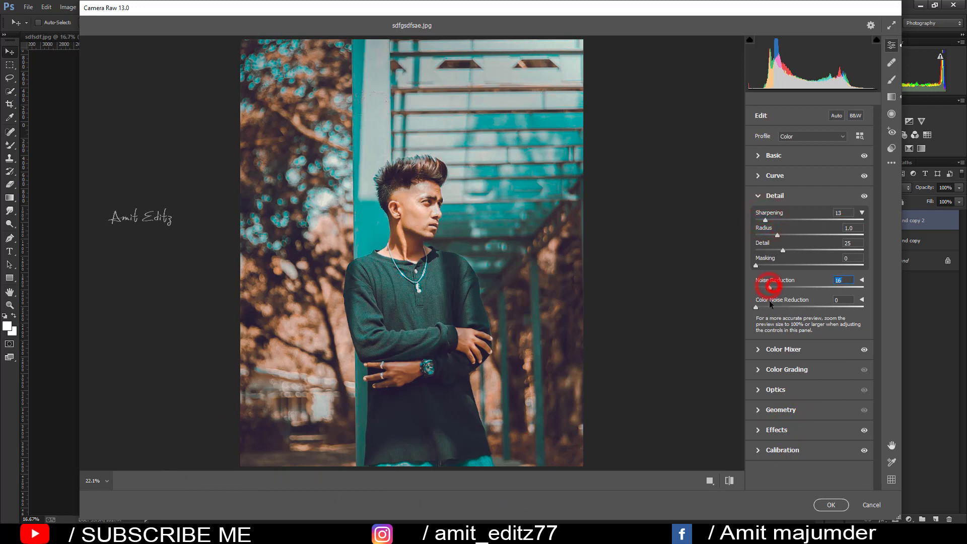
{"action": "left_click", "coordinate": [776, 307]}
In Effects, set Grain 20 and Vignetting -60 with Midpoint 30, Roundness -34, Feather 55.
{"action": "left_click", "coordinate": [784, 430]}
{"action": "left_click_drag", "start_coordinate": [757, 320], "coordinate": [777, 321]}
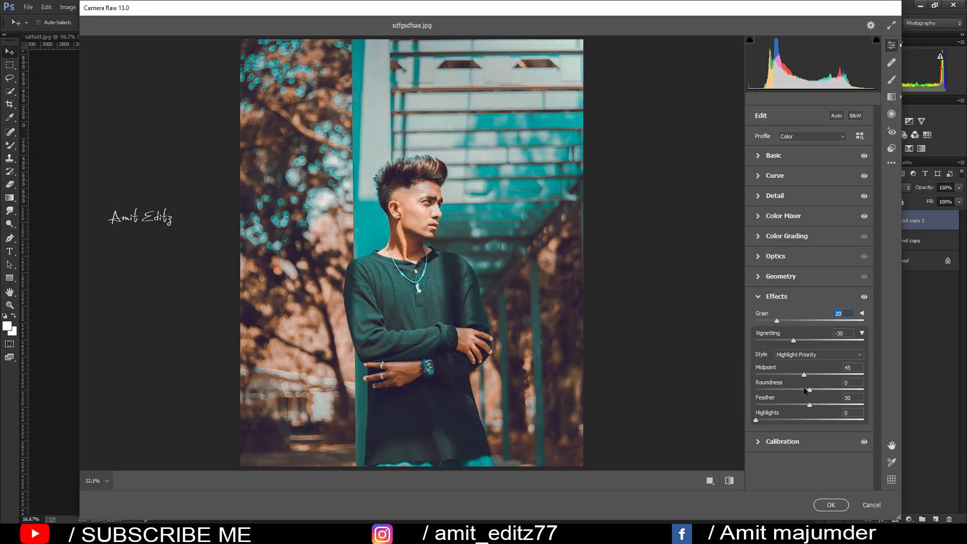
{"action": "left_click_drag", "start_coordinate": [786, 340], "coordinate": [777, 340]}
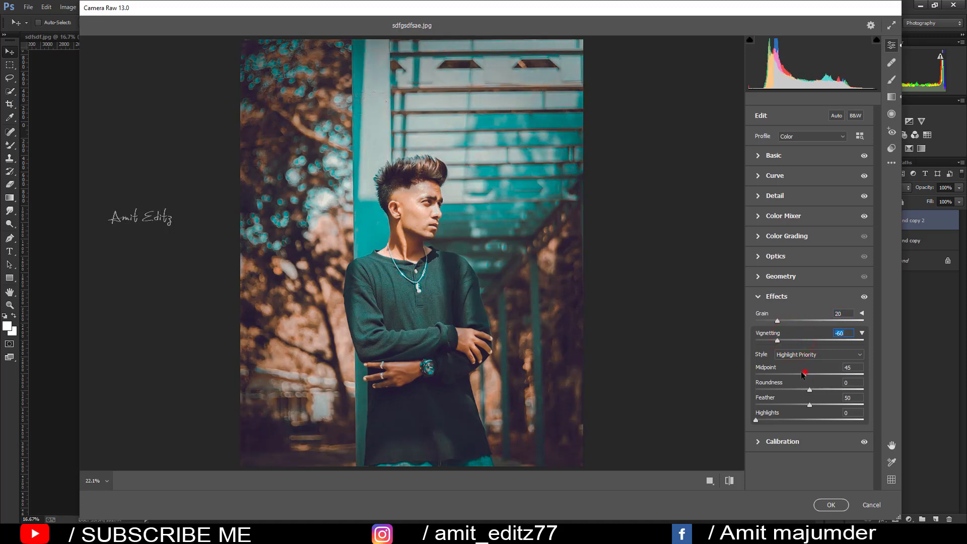
{"action": "mouse_move", "coordinate": [805, 375]}
{"action": "left_mouse_down"}
{"action": "mouse_move", "coordinate": [788, 375]}
{"action": "mouse_move", "coordinate": [800, 390]}
{"action": "mouse_move", "coordinate": [791, 389]}
{"action": "mouse_move", "coordinate": [848, 405]}
{"action": "mouse_move", "coordinate": [809, 406]}
{"action": "left_mouse_up"}
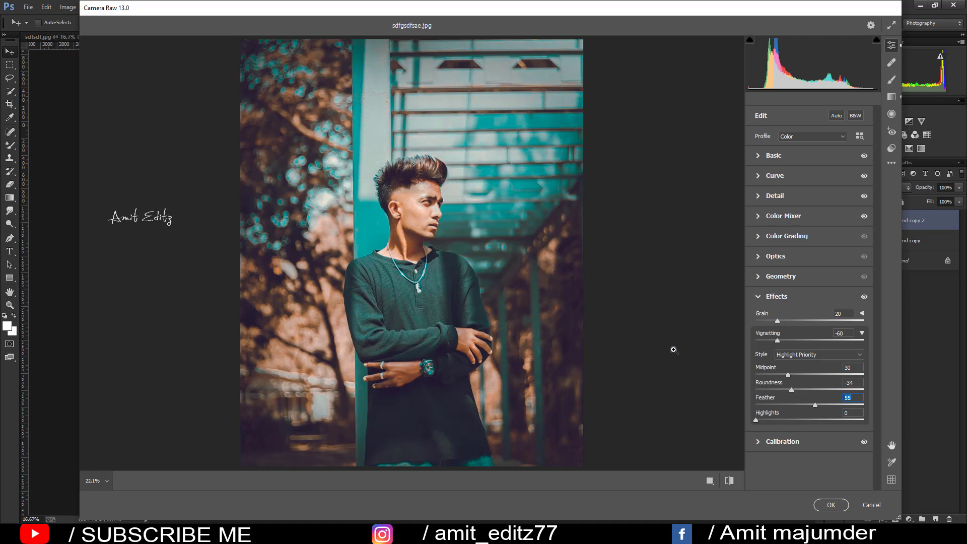
{"action": "left_click", "coordinate": [792, 442]}
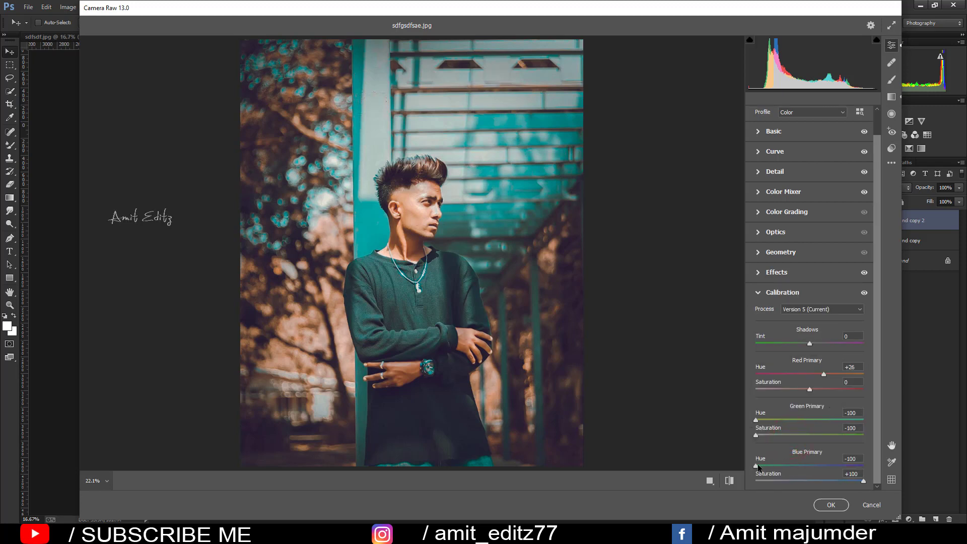
{"action": "mouse_move", "coordinate": [756, 465]}
{"action": "left_mouse_down"}
{"action": "mouse_move", "coordinate": [784, 466]}
{"action": "mouse_move", "coordinate": [752, 464]}
{"action": "left_mouse_up"}
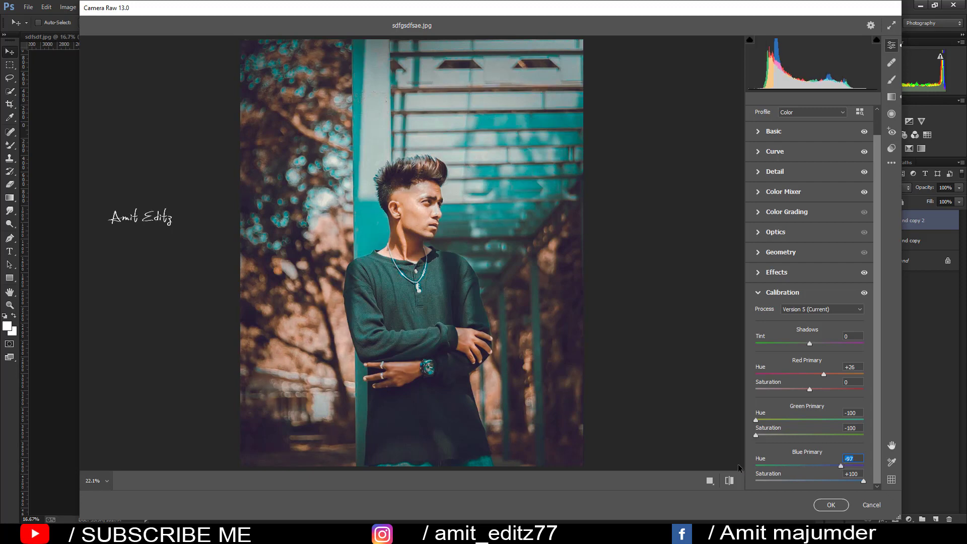
{"action": "left_click_drag", "start_coordinate": [844, 464], "coordinate": [723, 464]}
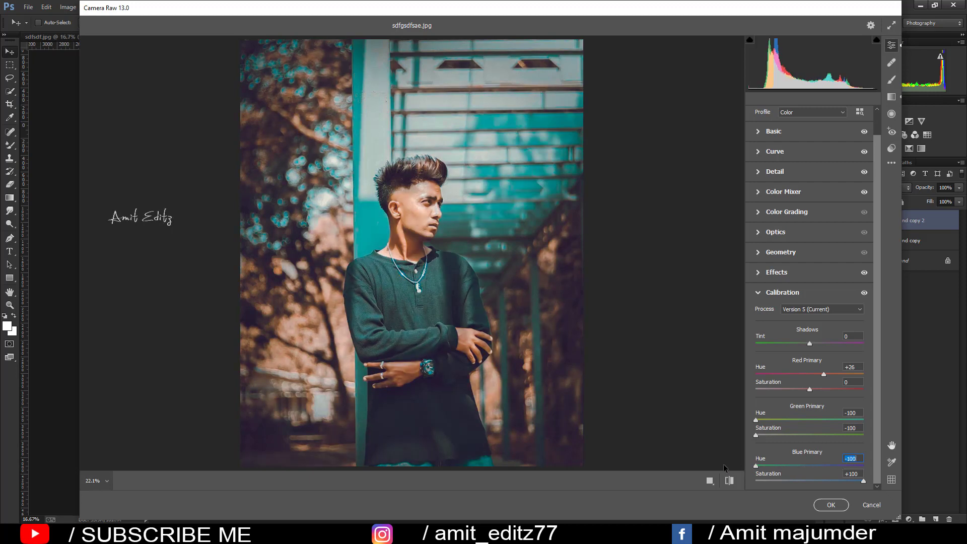
{"action": "left_click", "coordinate": [840, 465]}
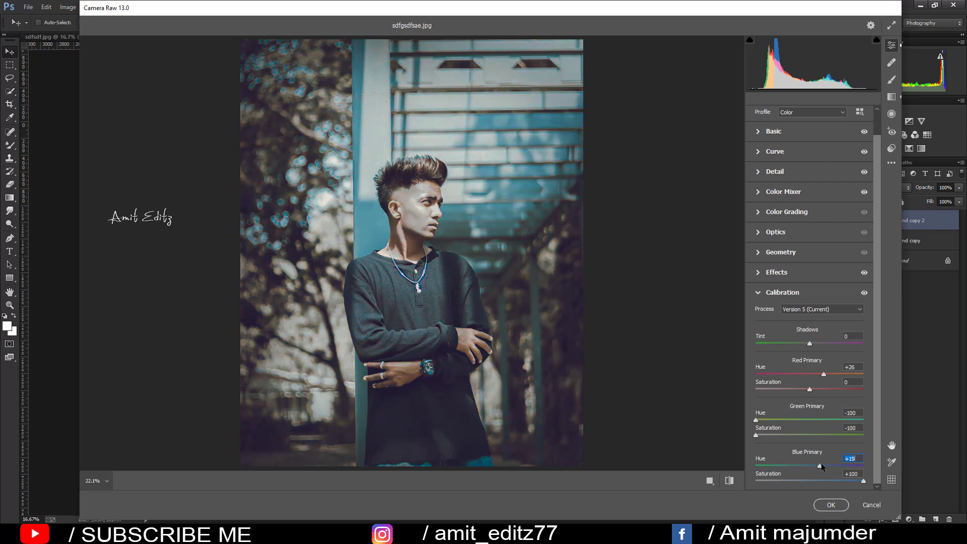
{"action": "left_click", "coordinate": [806, 467]}
{"action": "left_click_drag", "start_coordinate": [790, 468], "coordinate": [776, 467]}
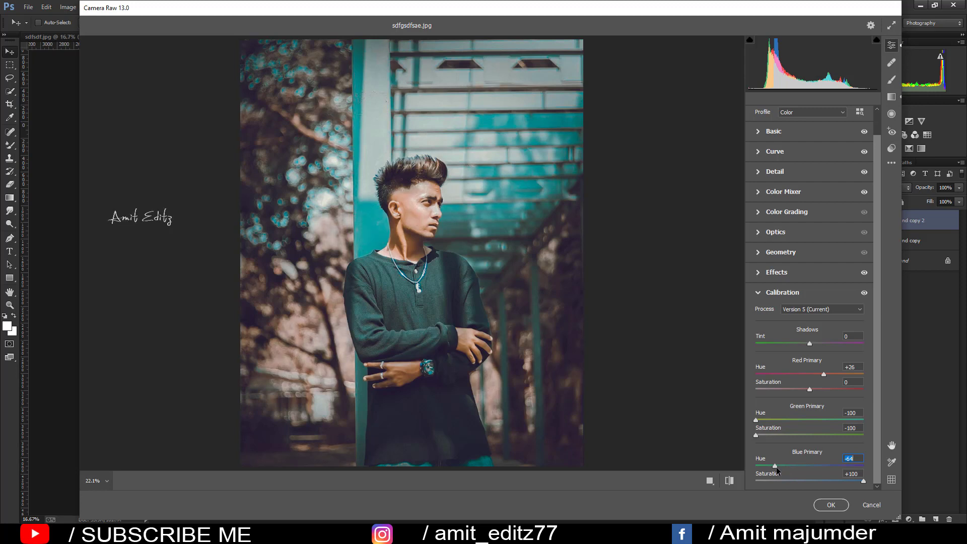
{"action": "key", "text": "shift+Down"}
{"action": "key", "text": "shift+Down"}
{"action": "key", "text": "shift+Down"}
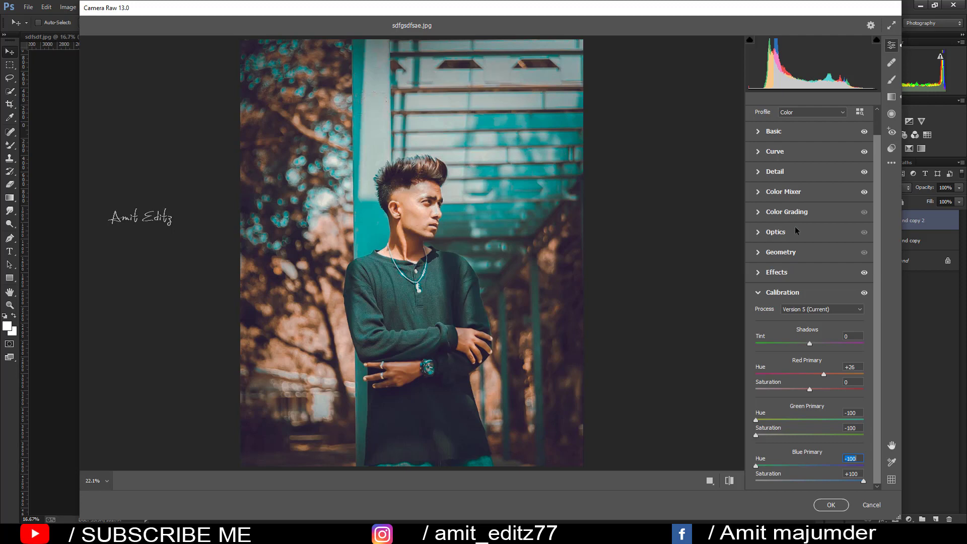
Reset the midtones wheel to neutral, tint shadows purple and highlights faint teal (H 153, S 14).
{"action": "left_click", "coordinate": [797, 213]}
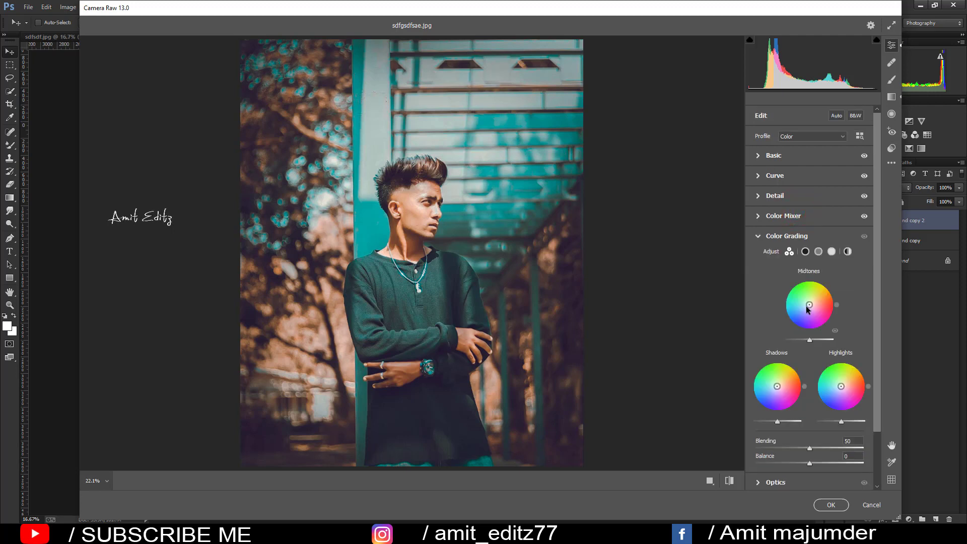
{"action": "mouse_move", "coordinate": [809, 303]}
{"action": "left_mouse_down"}
{"action": "mouse_move", "coordinate": [803, 308]}
{"action": "mouse_move", "coordinate": [818, 315]}
{"action": "mouse_move", "coordinate": [803, 301]}
{"action": "left_mouse_up"}
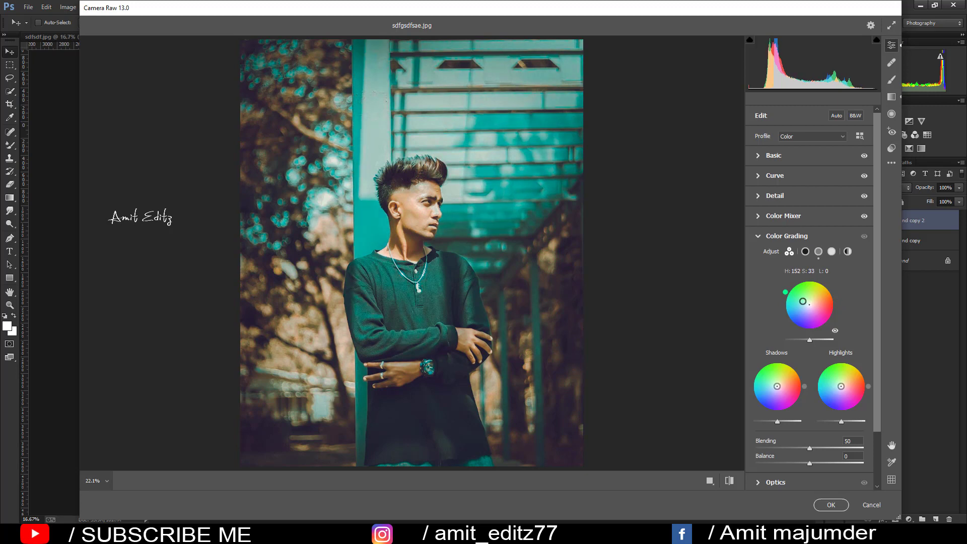
{"action": "double_click", "coordinate": [803, 302]}
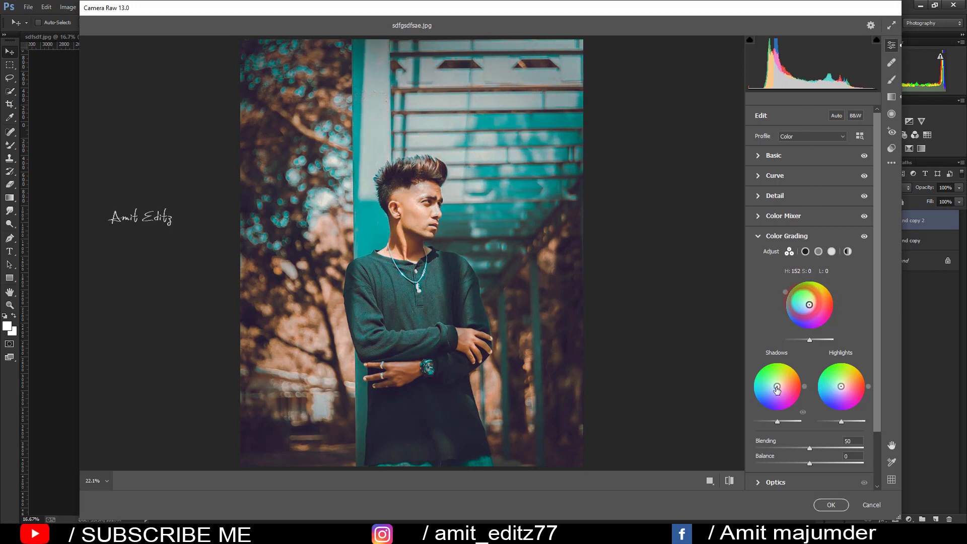
{"action": "left_click_drag", "start_coordinate": [776, 386], "coordinate": [775, 388]}
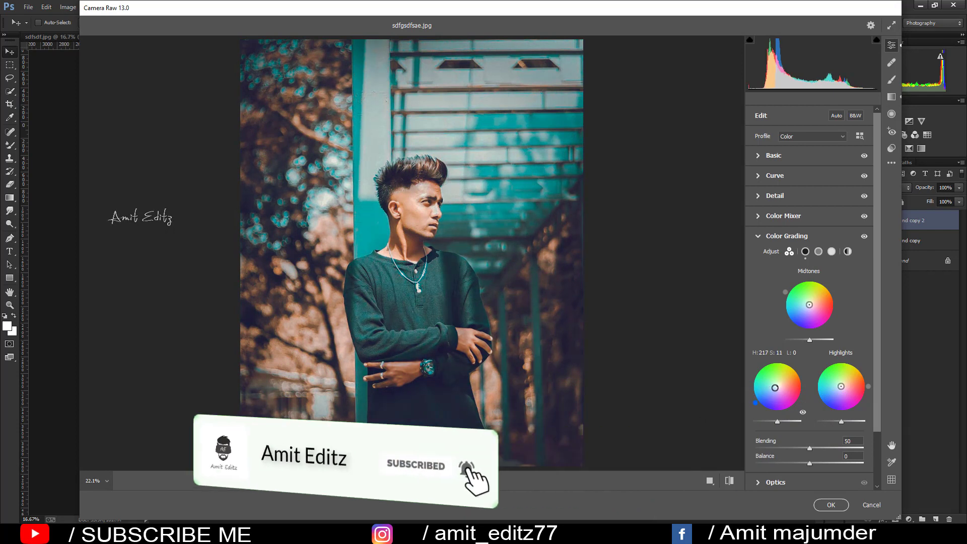
{"action": "left_click_drag", "start_coordinate": [775, 388], "coordinate": [777, 387]}
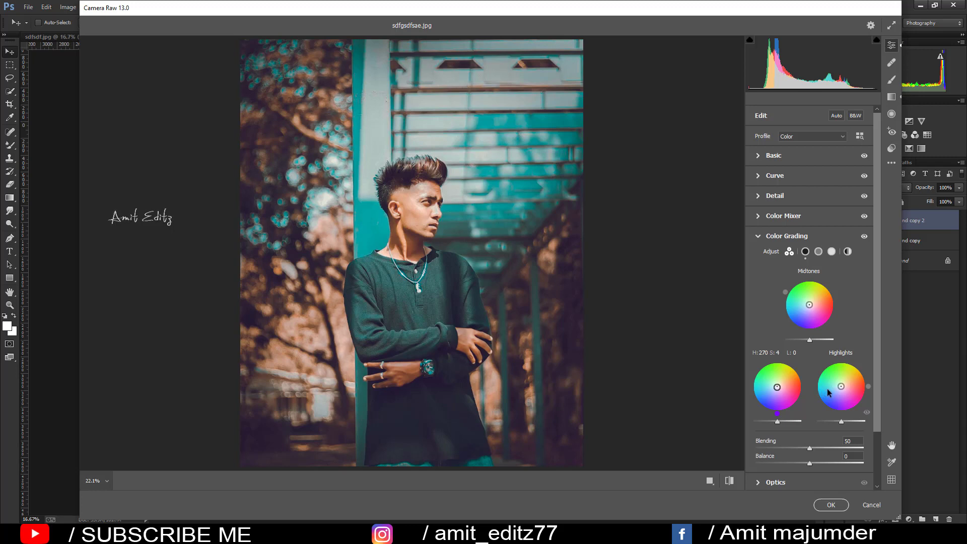
{"action": "mouse_move", "coordinate": [841, 387]}
{"action": "left_mouse_down"}
{"action": "mouse_move", "coordinate": [835, 382]}
{"action": "mouse_move", "coordinate": [847, 377]}
{"action": "left_mouse_up"}
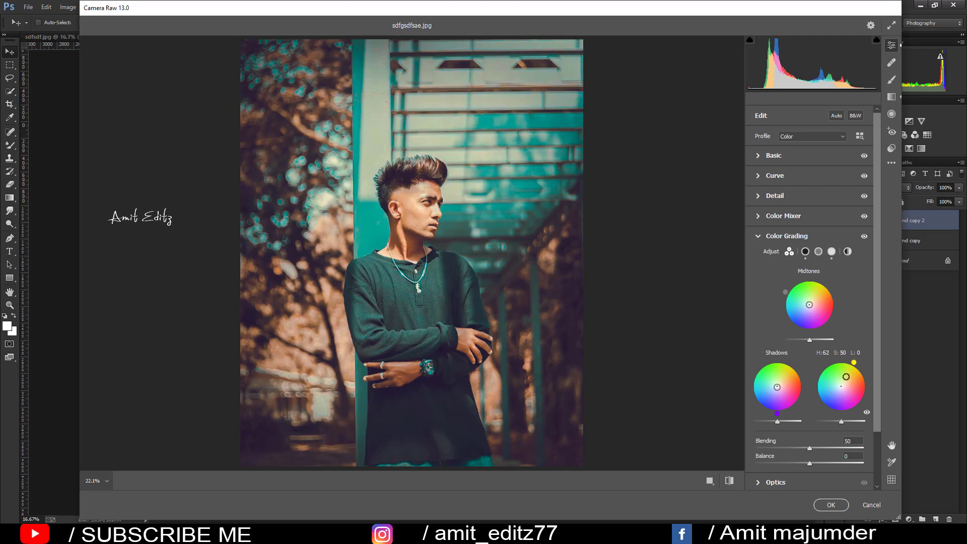
{"action": "left_click_drag", "start_coordinate": [847, 377], "coordinate": [839, 385]}
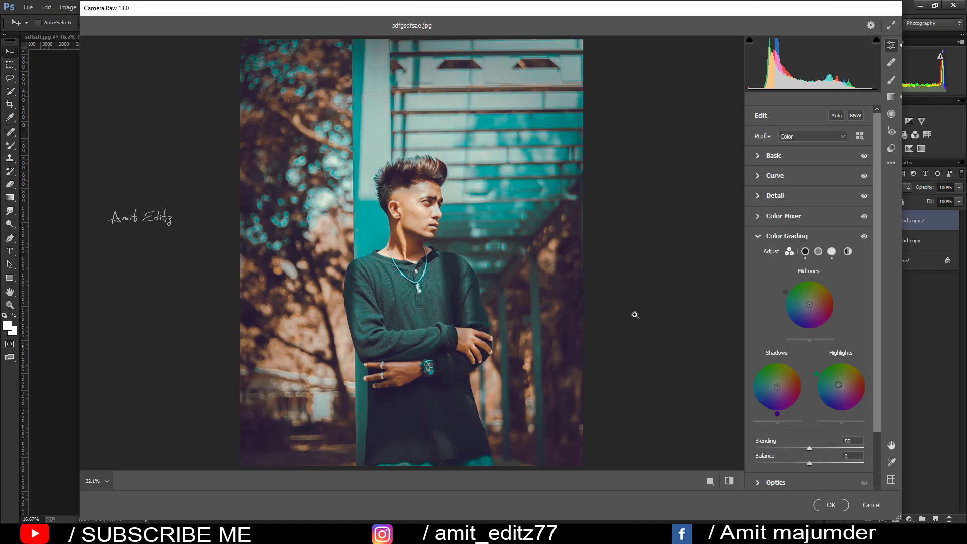
Compare the graded portrait with the original using the before/after toggle.
{"action": "left_click", "coordinate": [730, 480]}
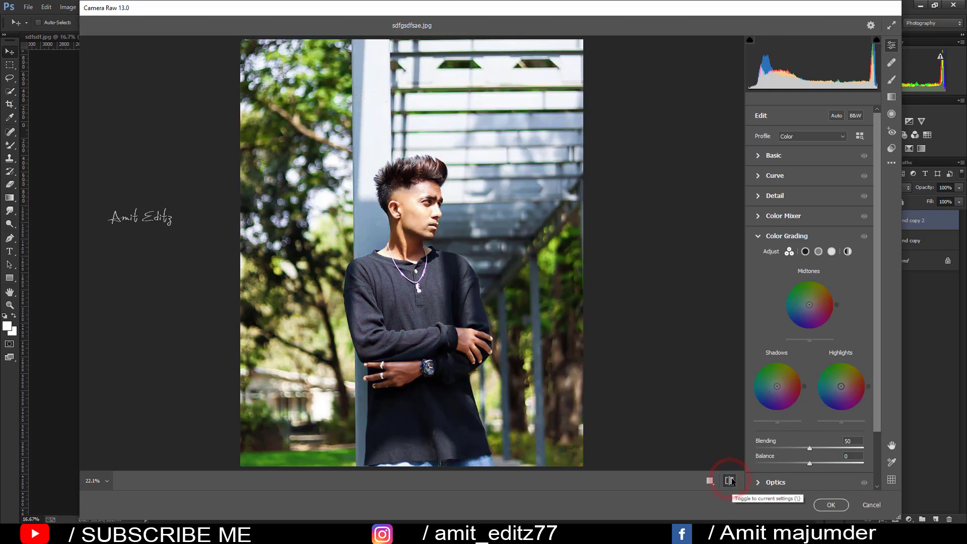
{"action": "left_click", "coordinate": [730, 481]}
{"action": "left_click", "coordinate": [730, 480]}
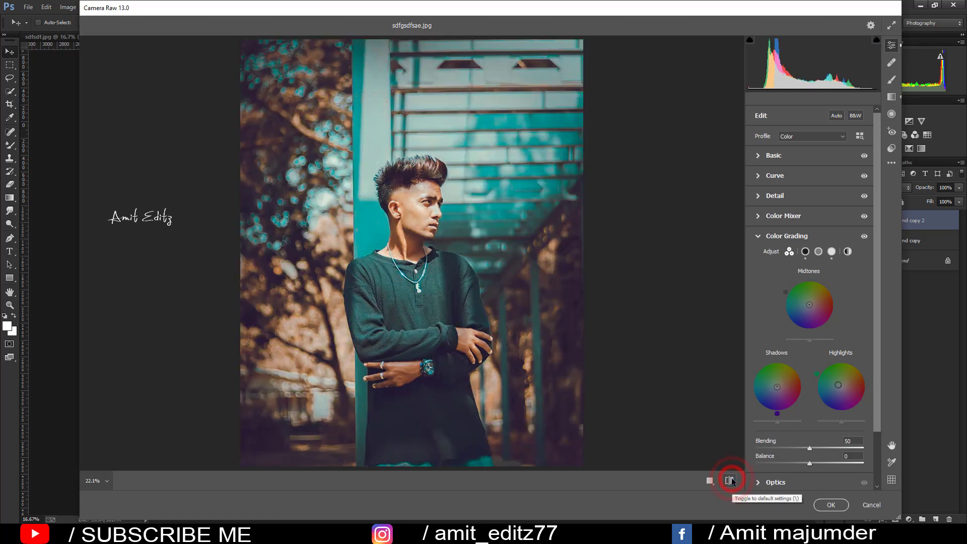
Save the Camera Raw settings as an 'ins…' .xmp preset on the Desktop, then apply the grade.
{"action": "left_click", "coordinate": [892, 160]}
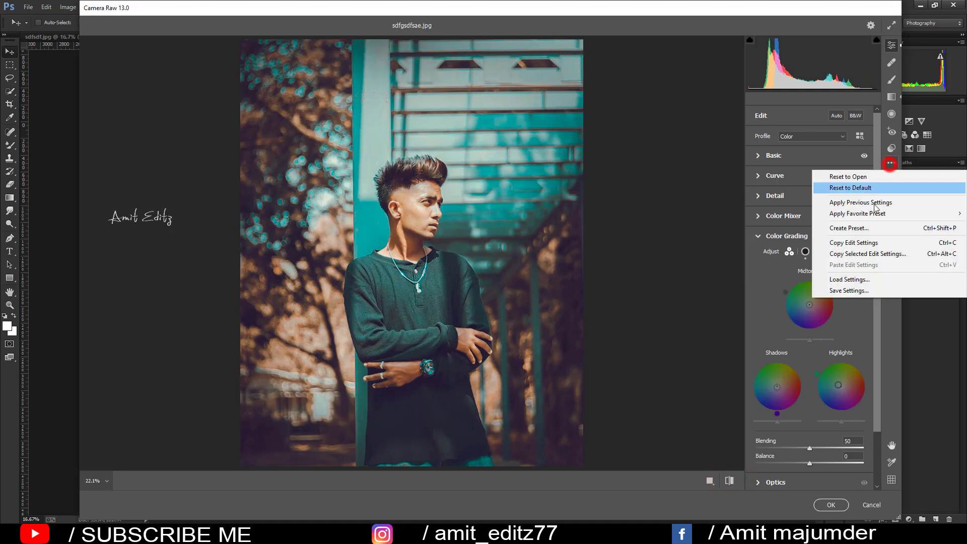
{"action": "left_click", "coordinate": [847, 291]}
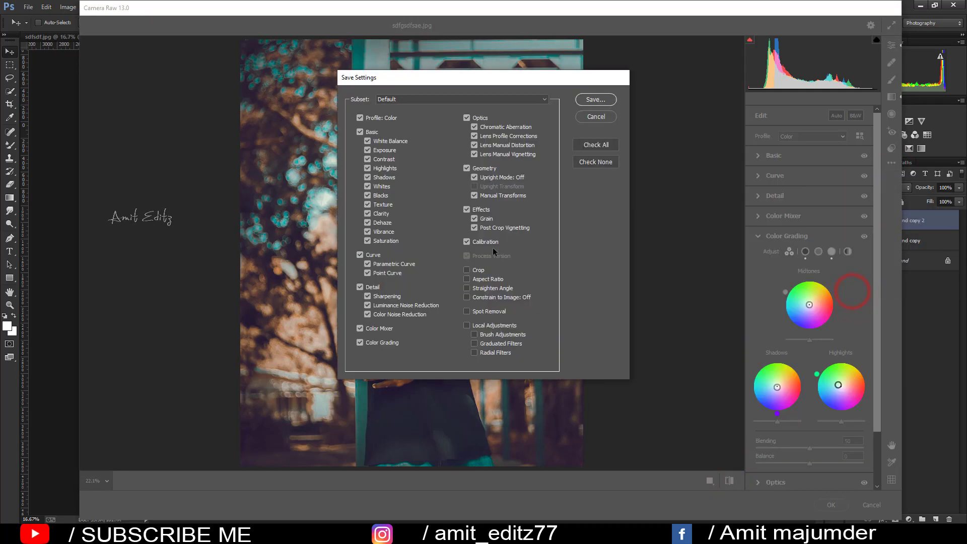
{"action": "left_click", "coordinate": [599, 97]}
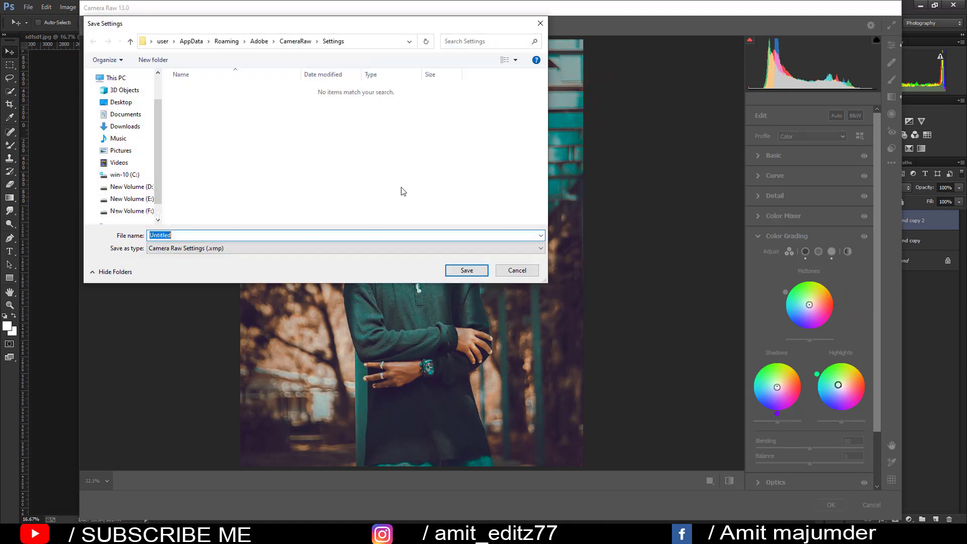
{"action": "type", "text": "i"}
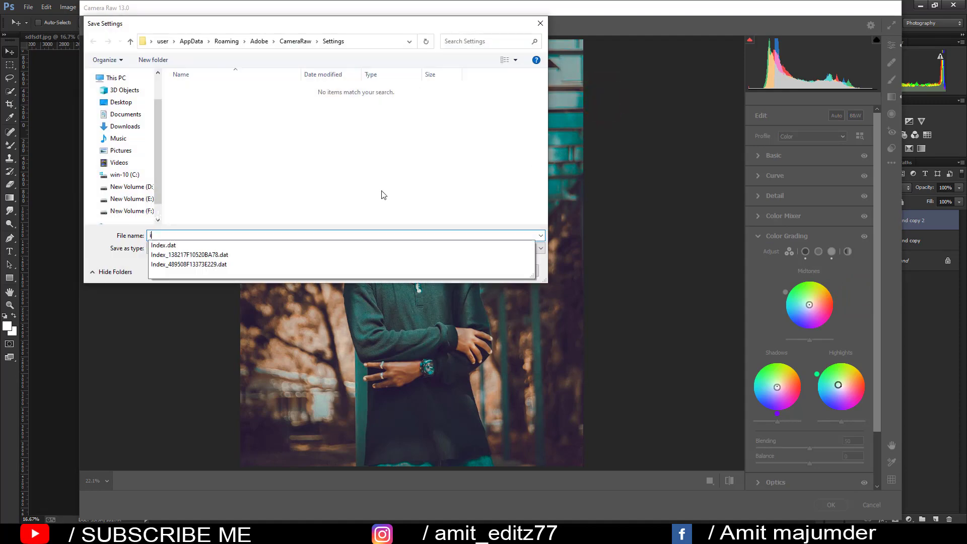
{"action": "type", "text": "ns"}
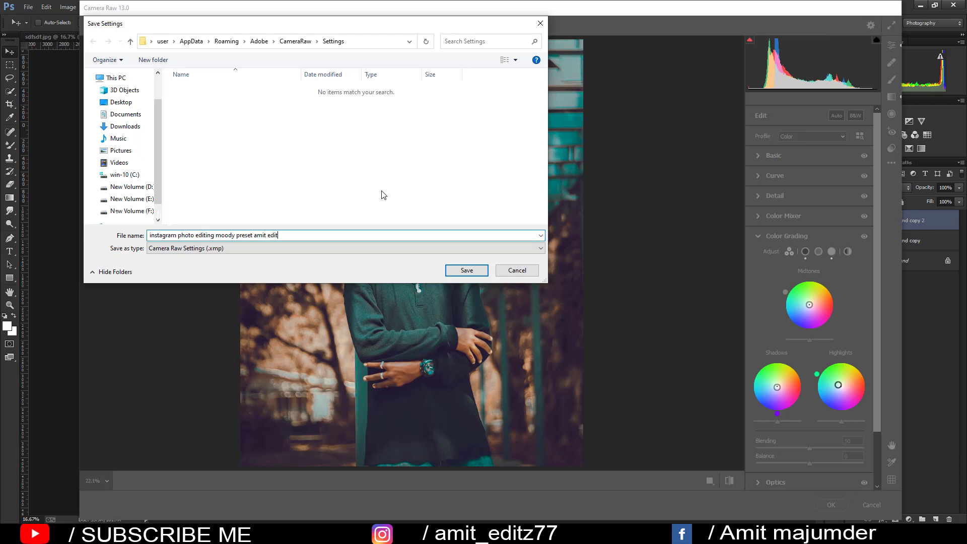
{"action": "left_click", "coordinate": [121, 102]}
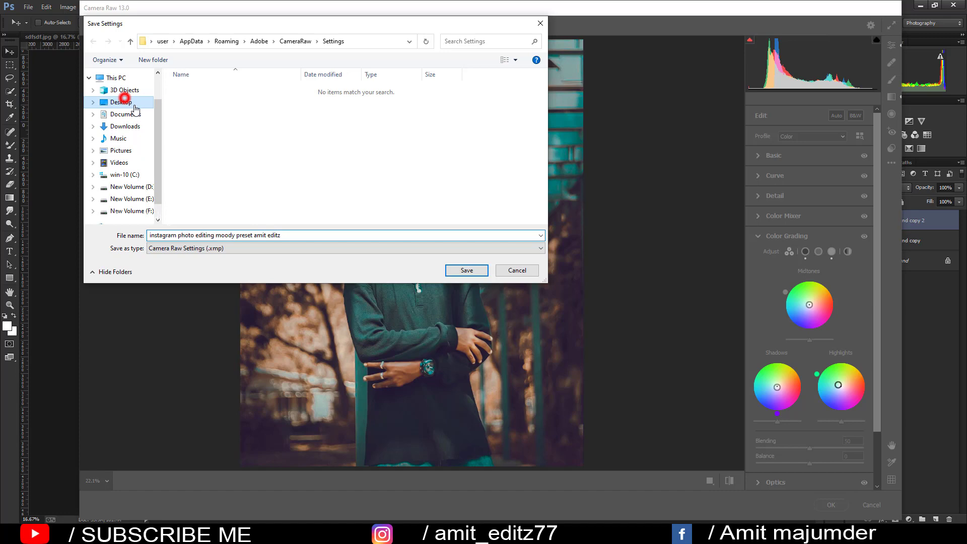
{"action": "left_click", "coordinate": [471, 271]}
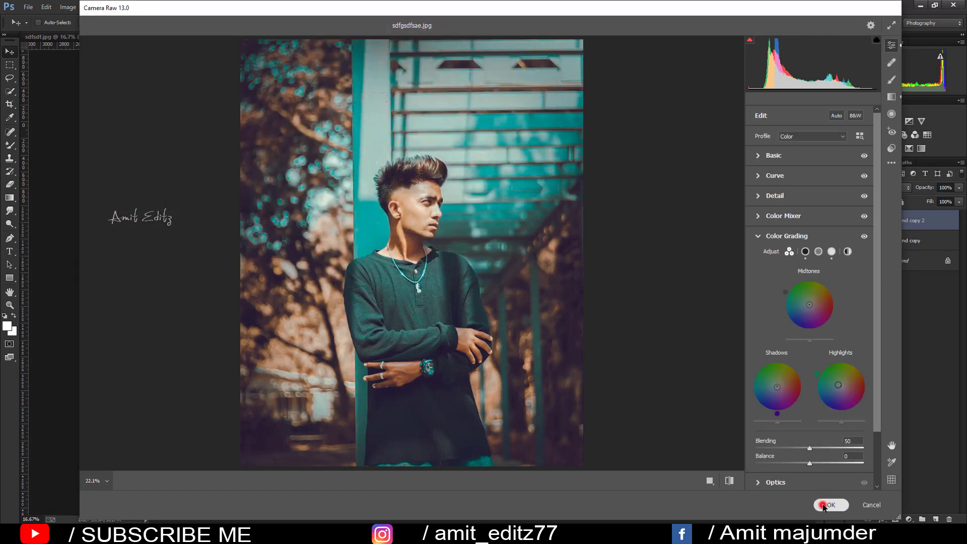
{"action": "left_click", "coordinate": [823, 505]}
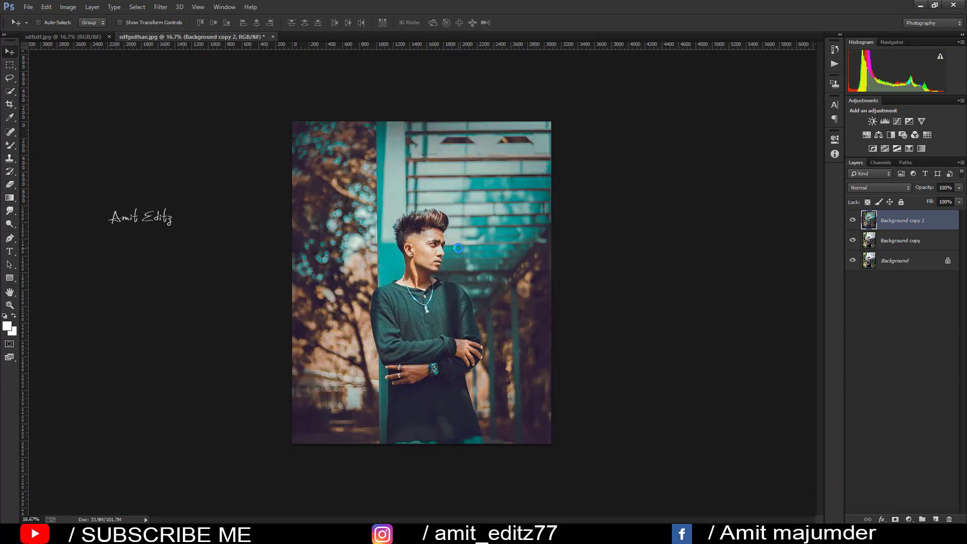
Switch to sdfsdf.jpg and duplicate its Background into a Background copy layer.
{"action": "left_click", "coordinate": [853, 221]}
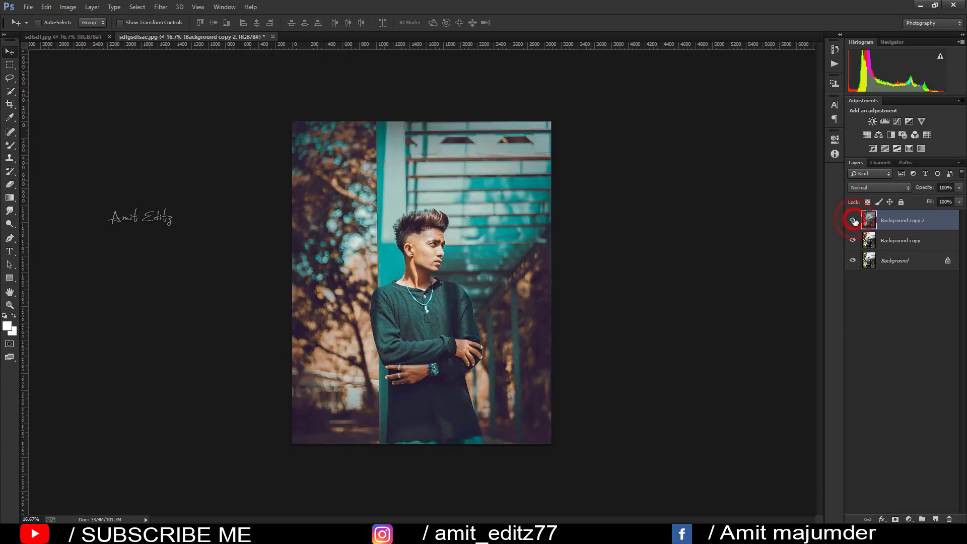
{"action": "left_click", "coordinate": [78, 39]}
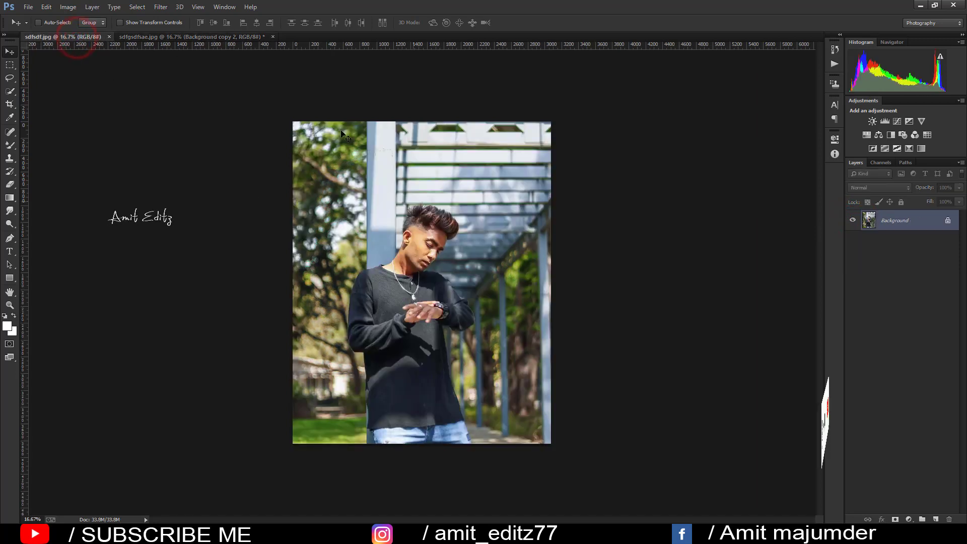
{"action": "left_click_drag", "start_coordinate": [908, 232], "coordinate": [936, 520]}
{"action": "left_click", "coordinate": [159, 6]}
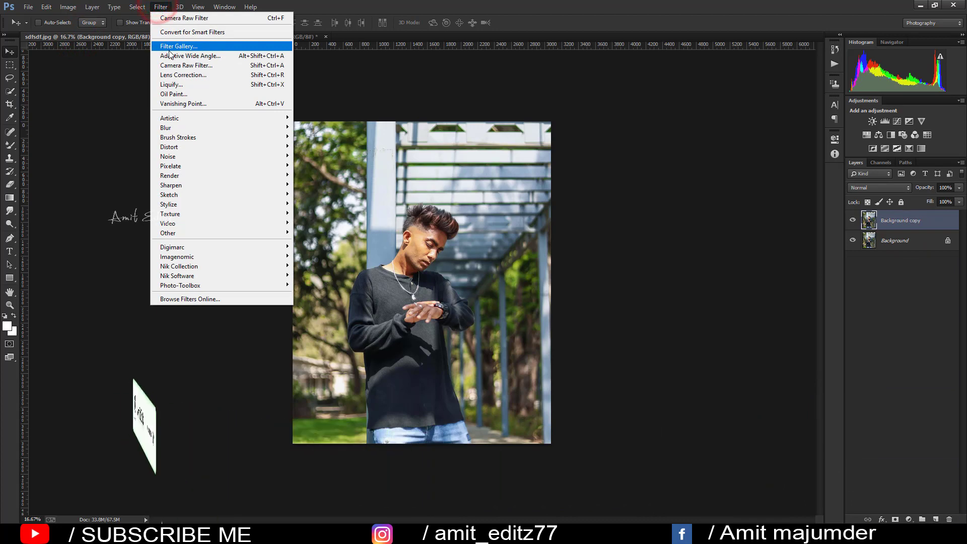
In Camera Raw Filter, load the saved instagram .xmp preset from the Desktop and apply it.
{"action": "left_click", "coordinate": [174, 65]}
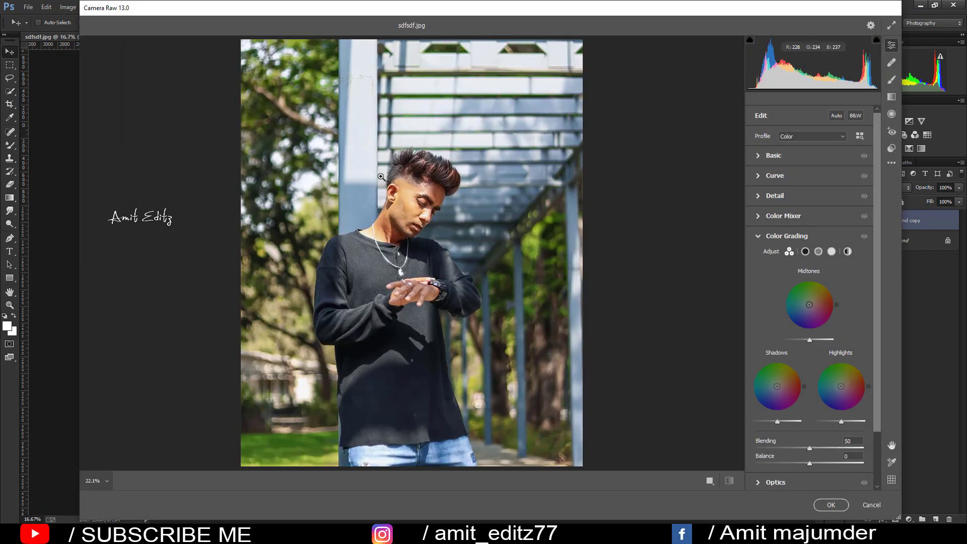
{"action": "left_click", "coordinate": [891, 164]}
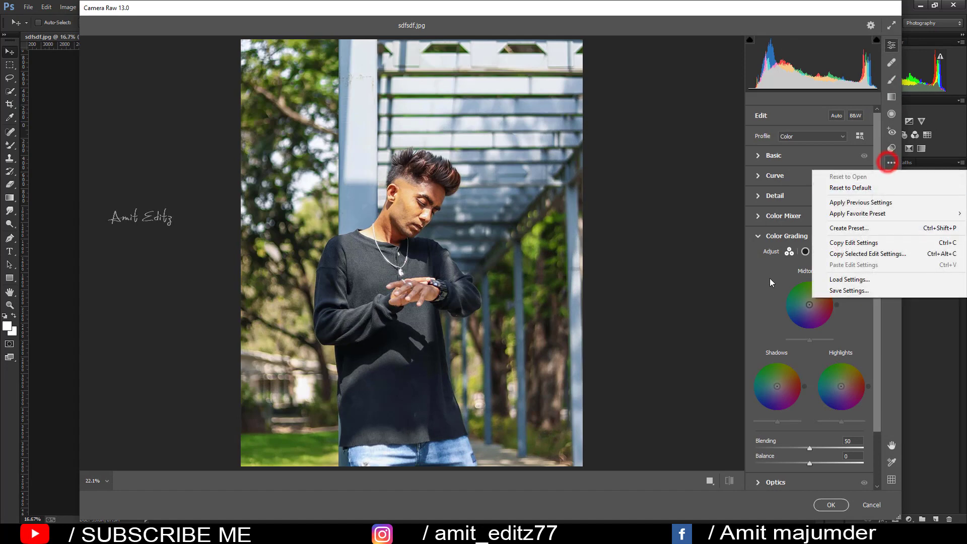
{"action": "left_click", "coordinate": [851, 281]}
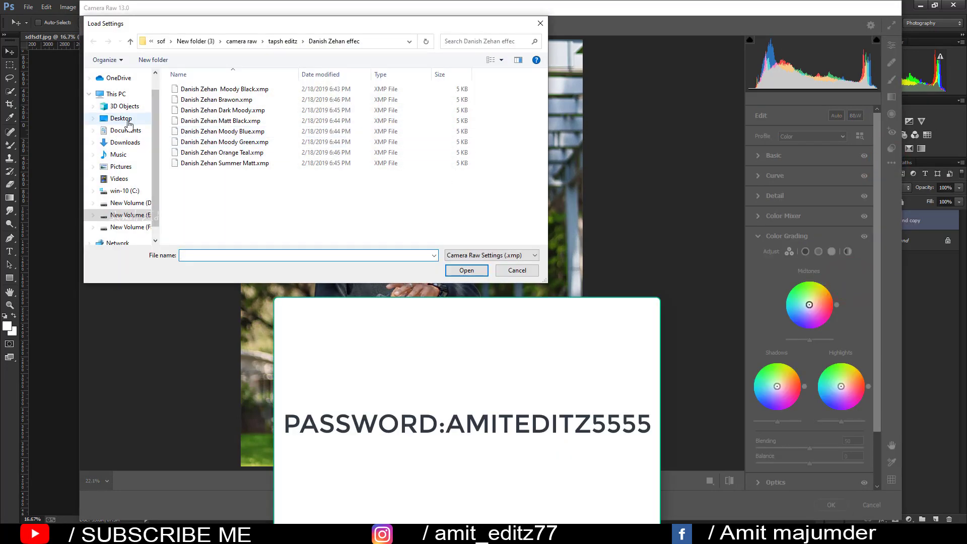
{"action": "left_click", "coordinate": [121, 118]}
{"action": "left_click", "coordinate": [410, 101]}
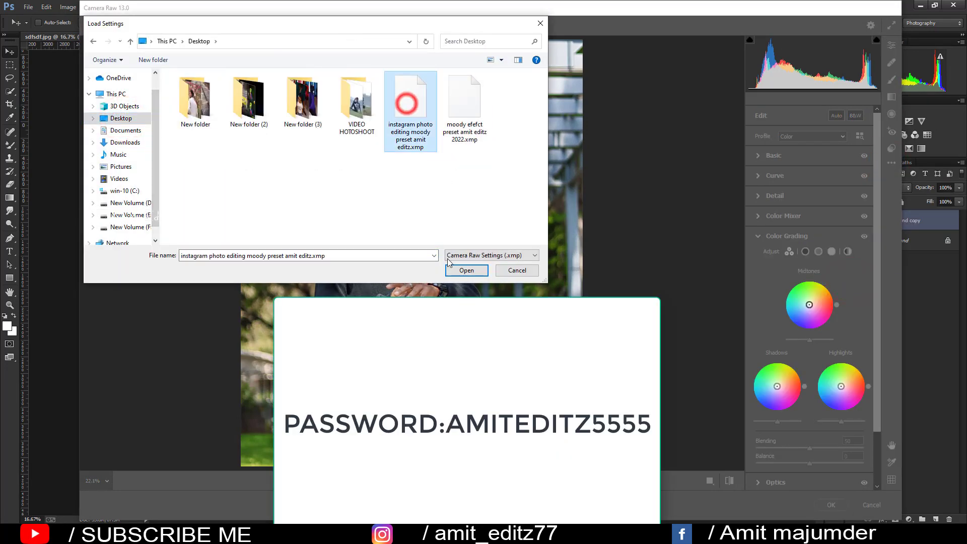
{"action": "left_click", "coordinate": [466, 270]}
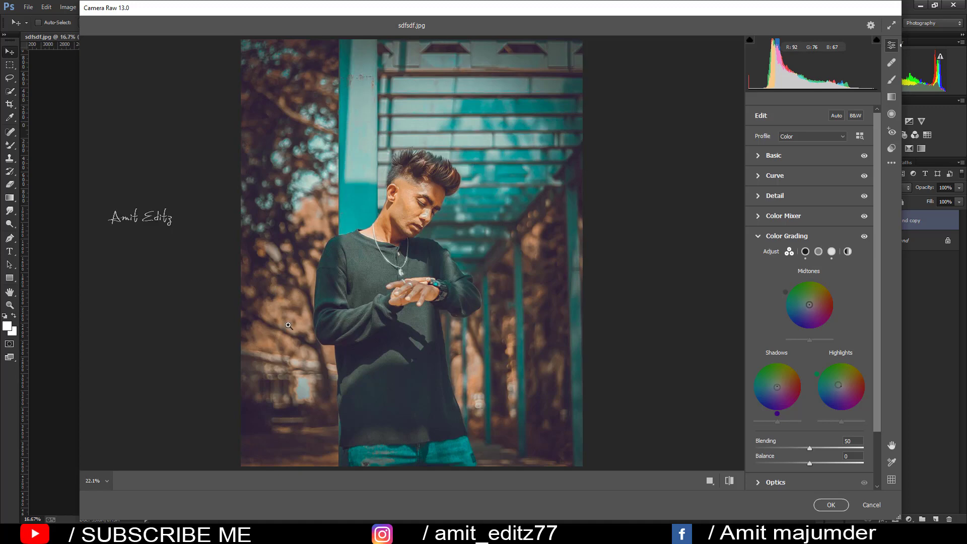
{"action": "left_click", "coordinate": [830, 505]}
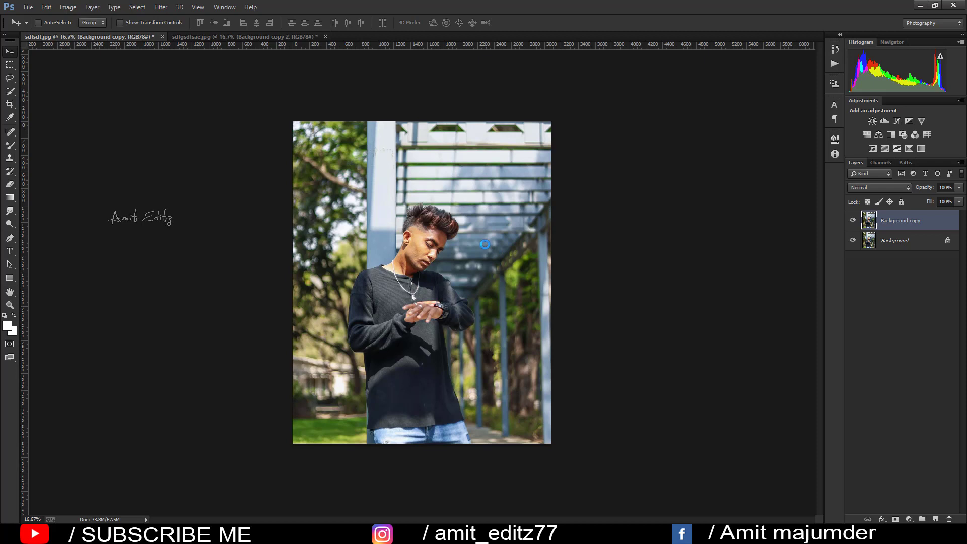
{"action": "scroll", "coordinate": [486, 240], "scroll_direction": "up", "scroll_amount": 2}
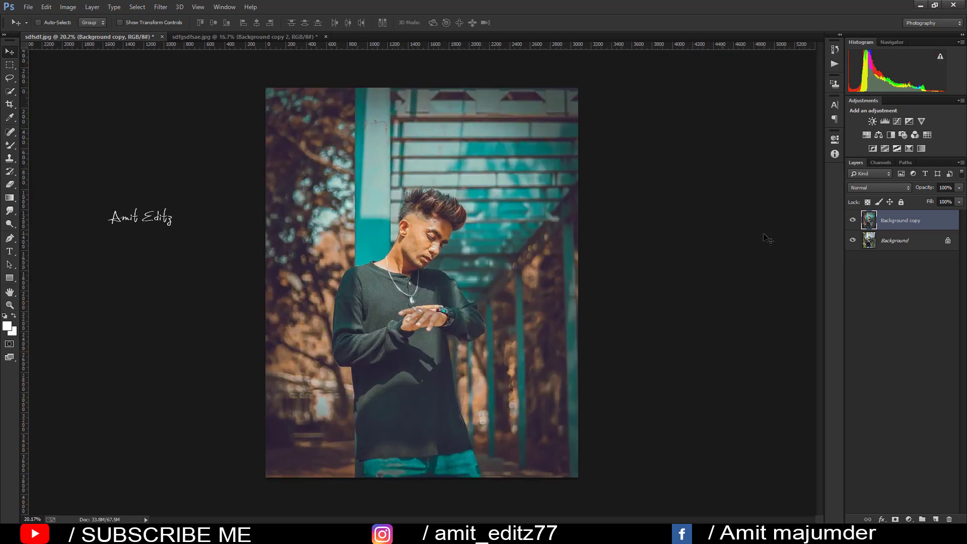
{"action": "left_click", "coordinate": [853, 220]}
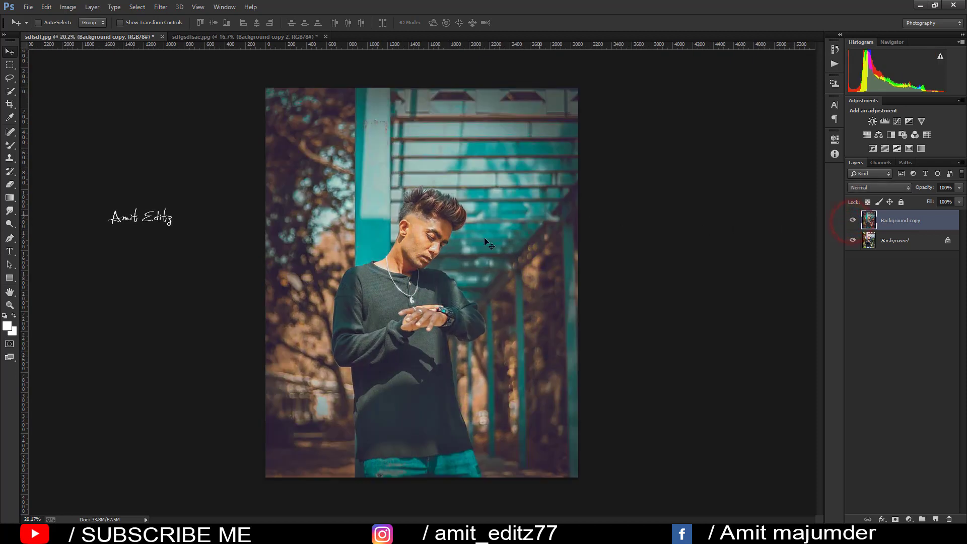